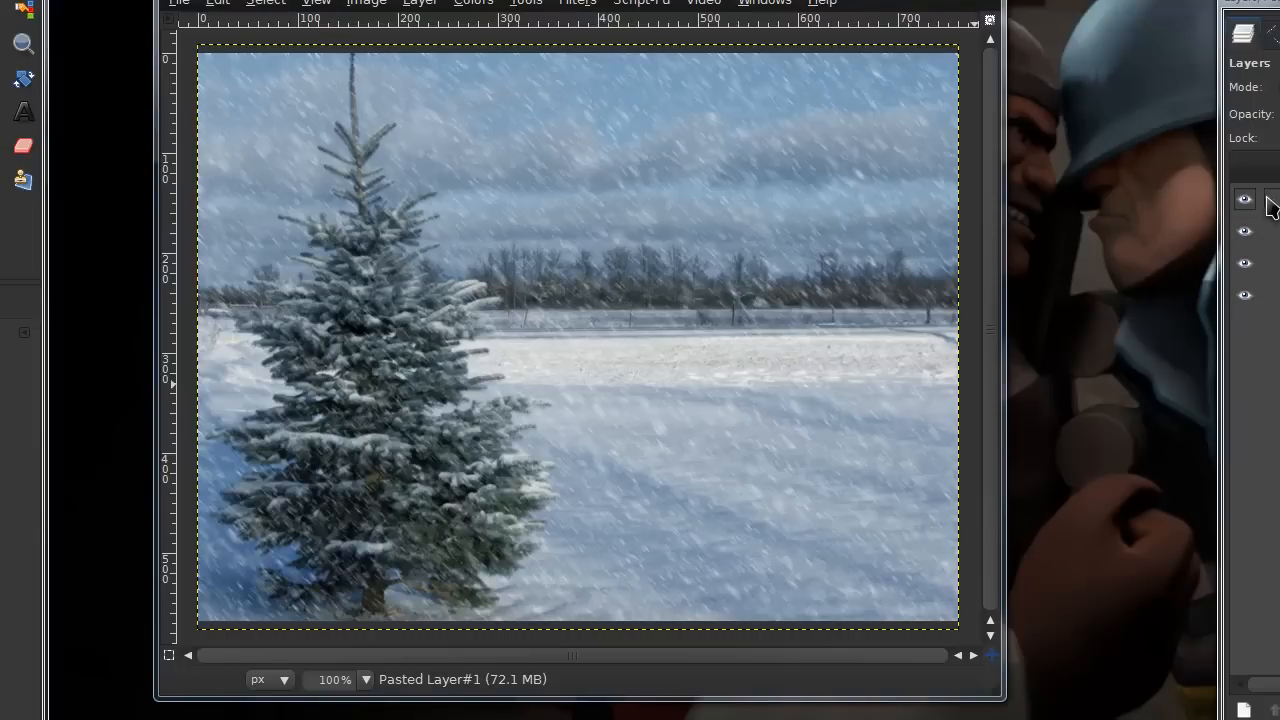
# Toggle the top layer's visibility to compare the scene with and without the falling snow
pyautogui.click(1240, 172)
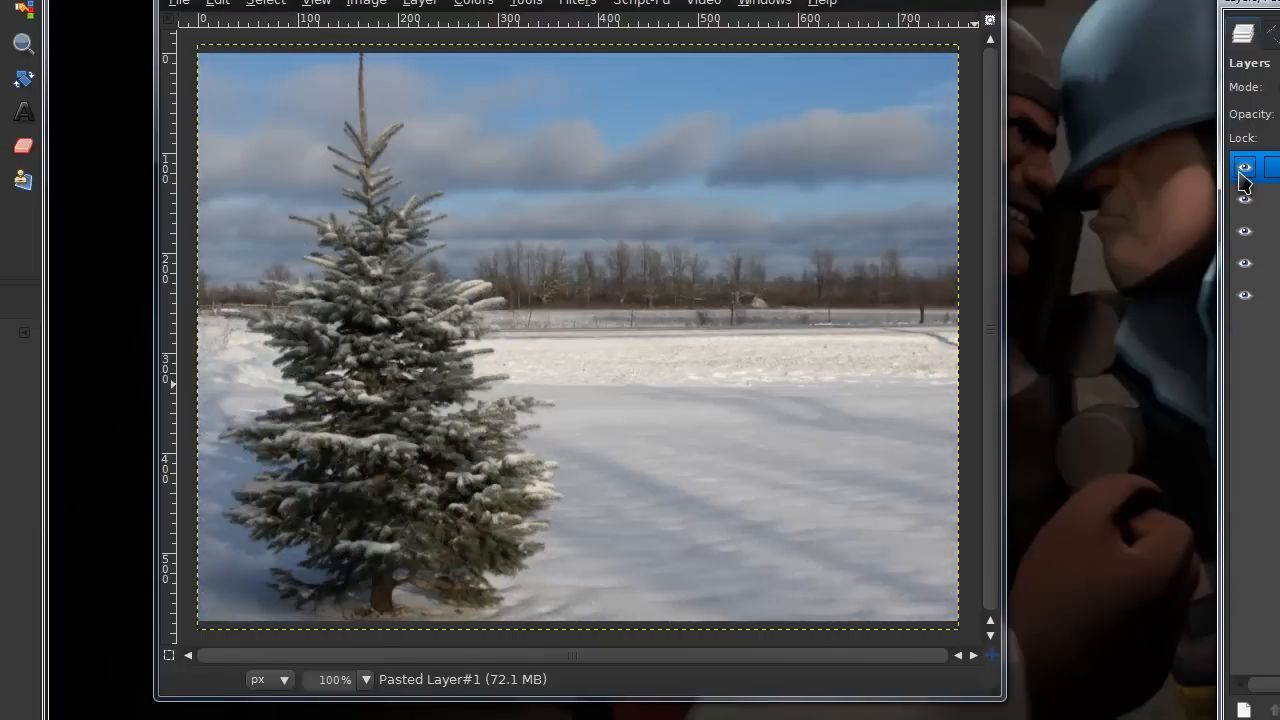
pyautogui.click(1240, 172)
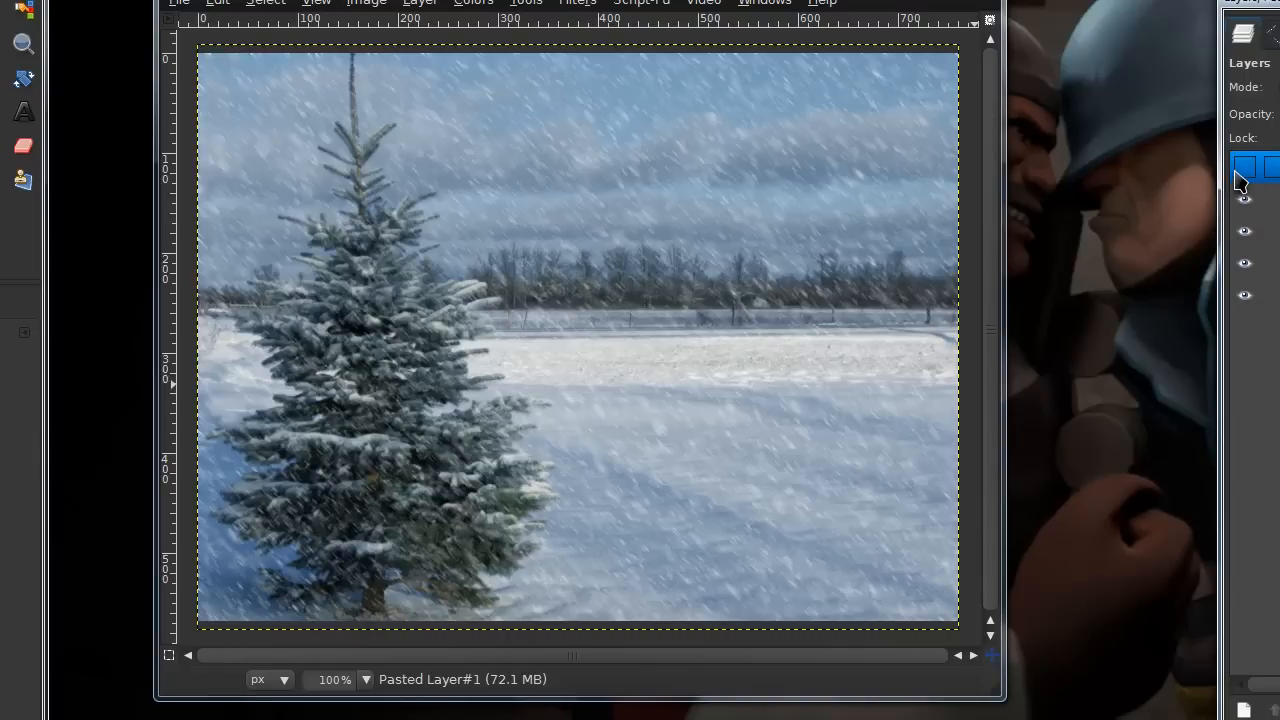
pyautogui.click(1244, 168)
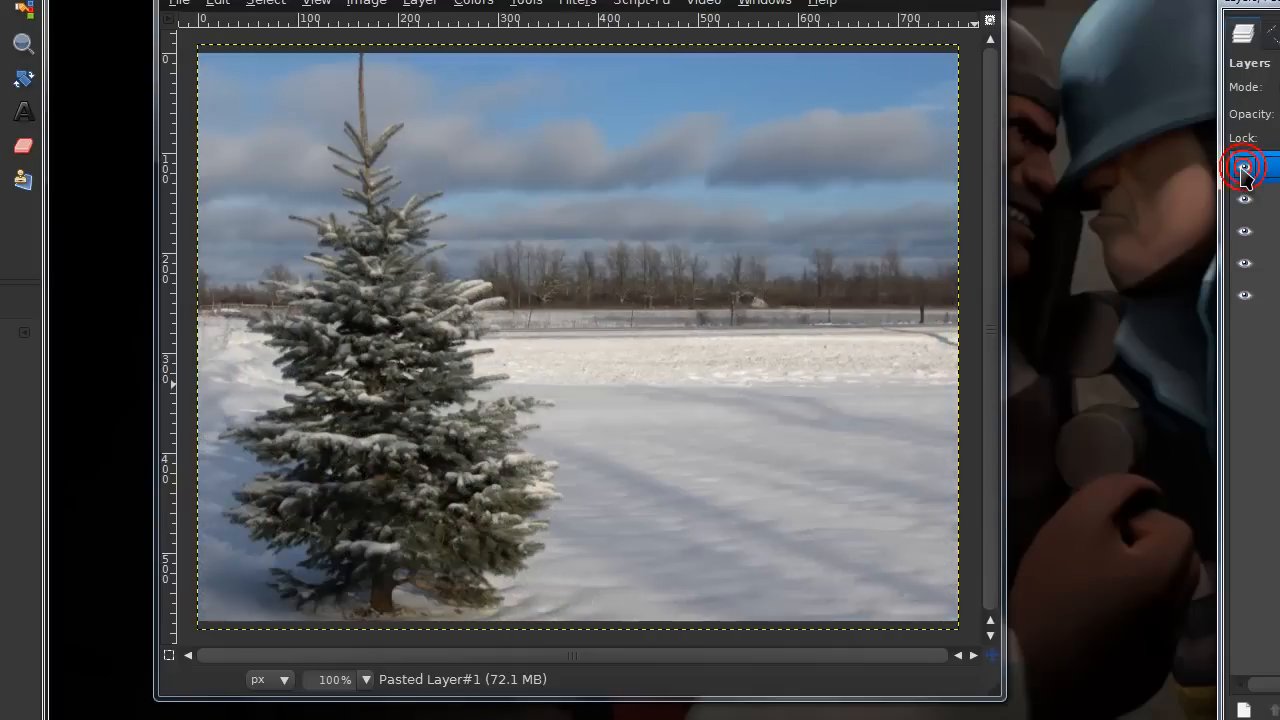
pyautogui.moveTo(1275, 3); pyautogui.dragTo(1137, 13)
pyautogui.moveTo(22, 1); pyautogui.dragTo(167, 7)
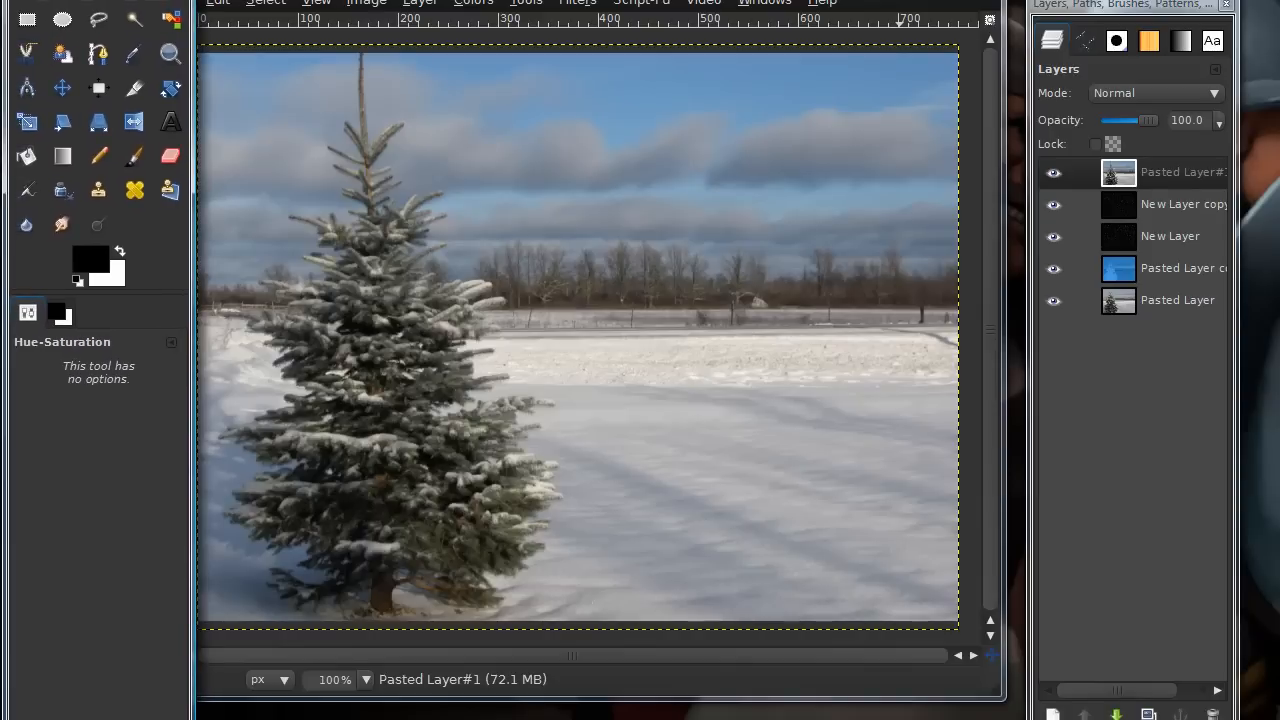
# Select the sky above the tree line with Fuzzy Select in add-to-selection mode, adding region after region
pyautogui.click(131, 26)
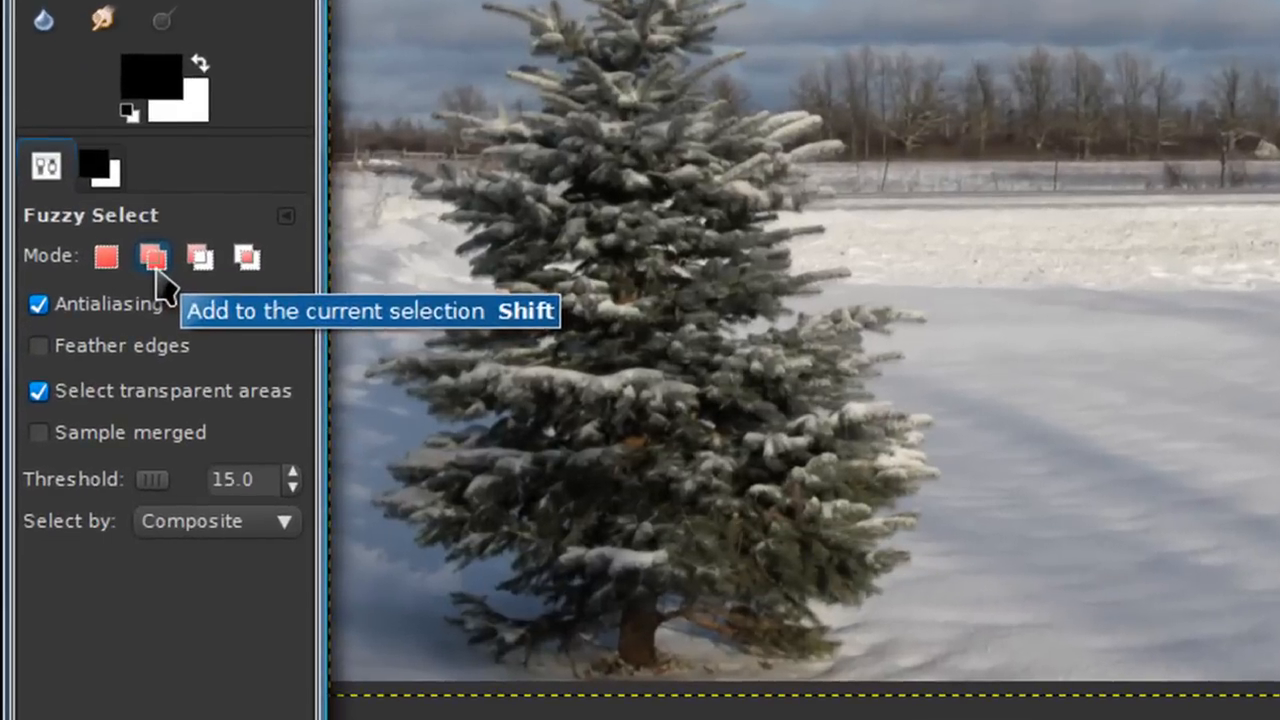
pyautogui.click(92, 369)
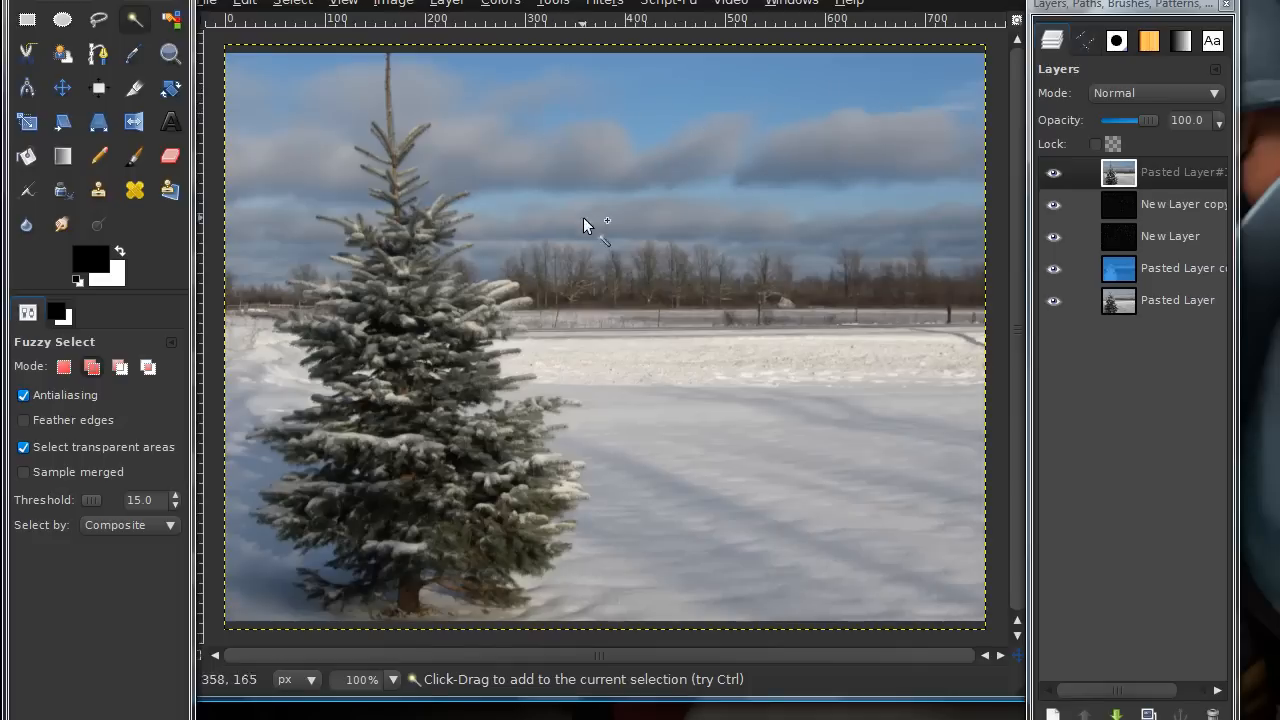
pyautogui.click(845, 96)
pyautogui.click(808, 150)
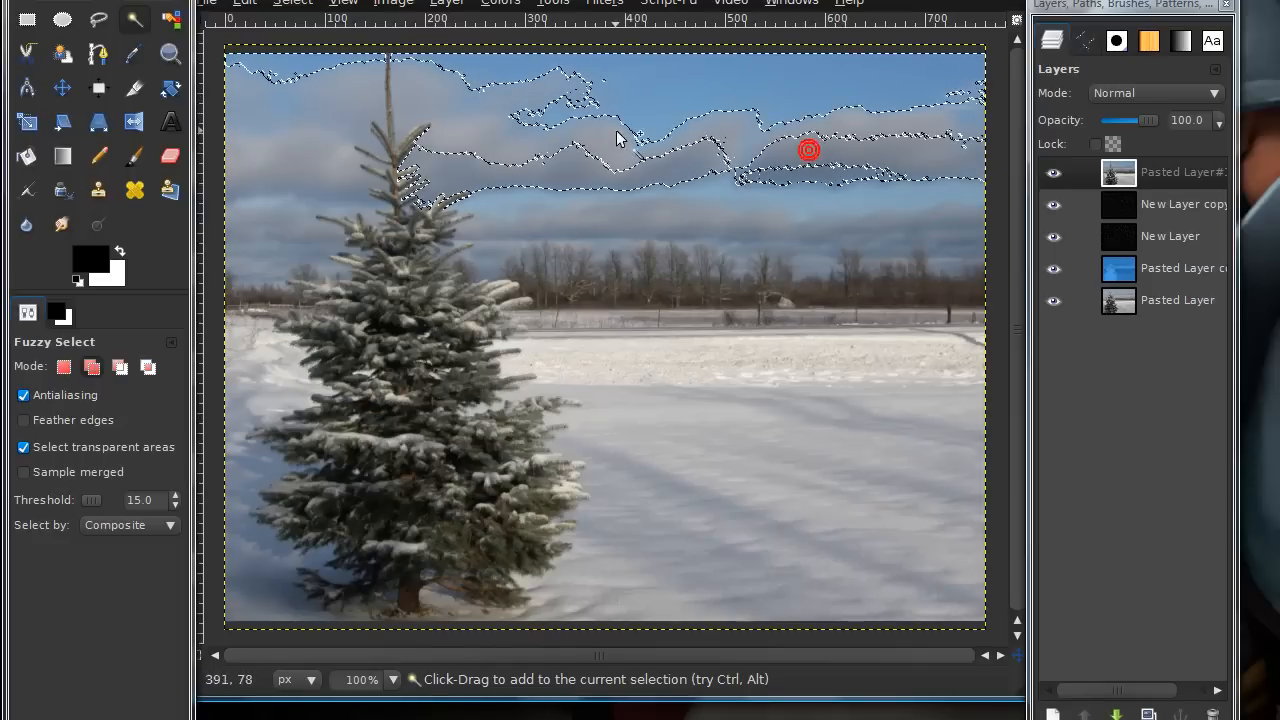
pyautogui.click(549, 124)
pyautogui.click(480, 134)
pyautogui.click(530, 110)
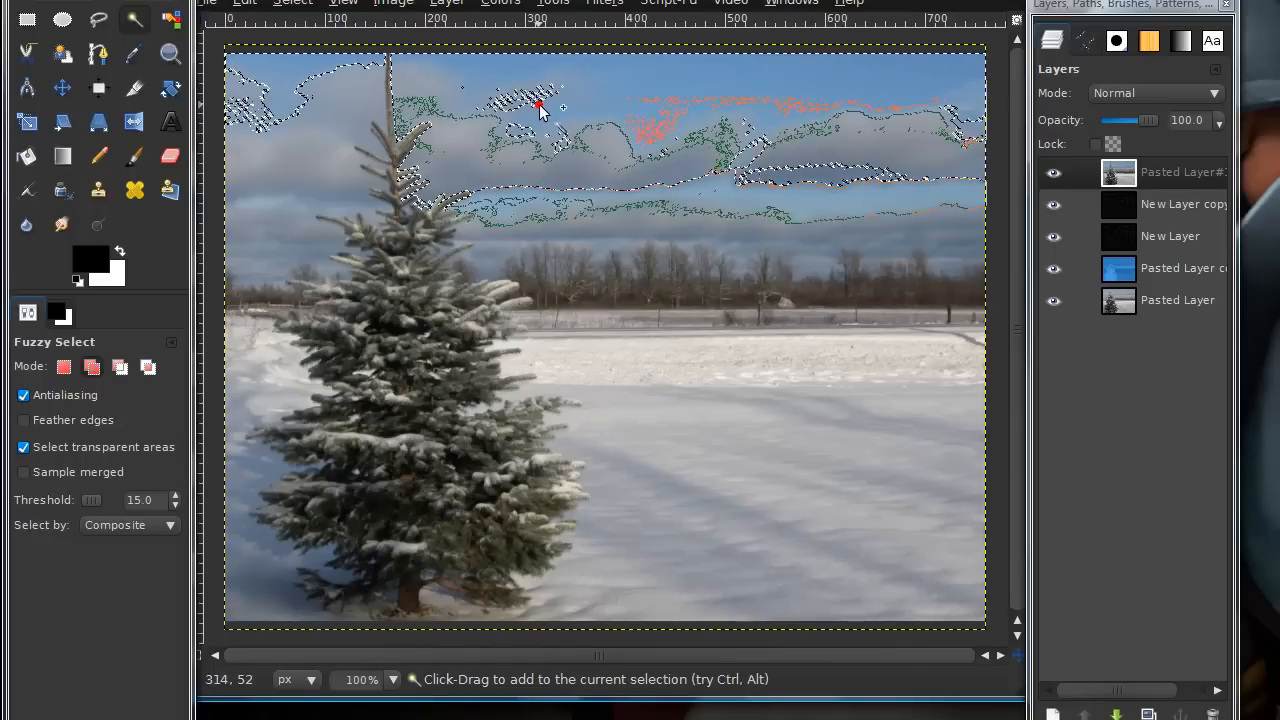
pyautogui.click(804, 188)
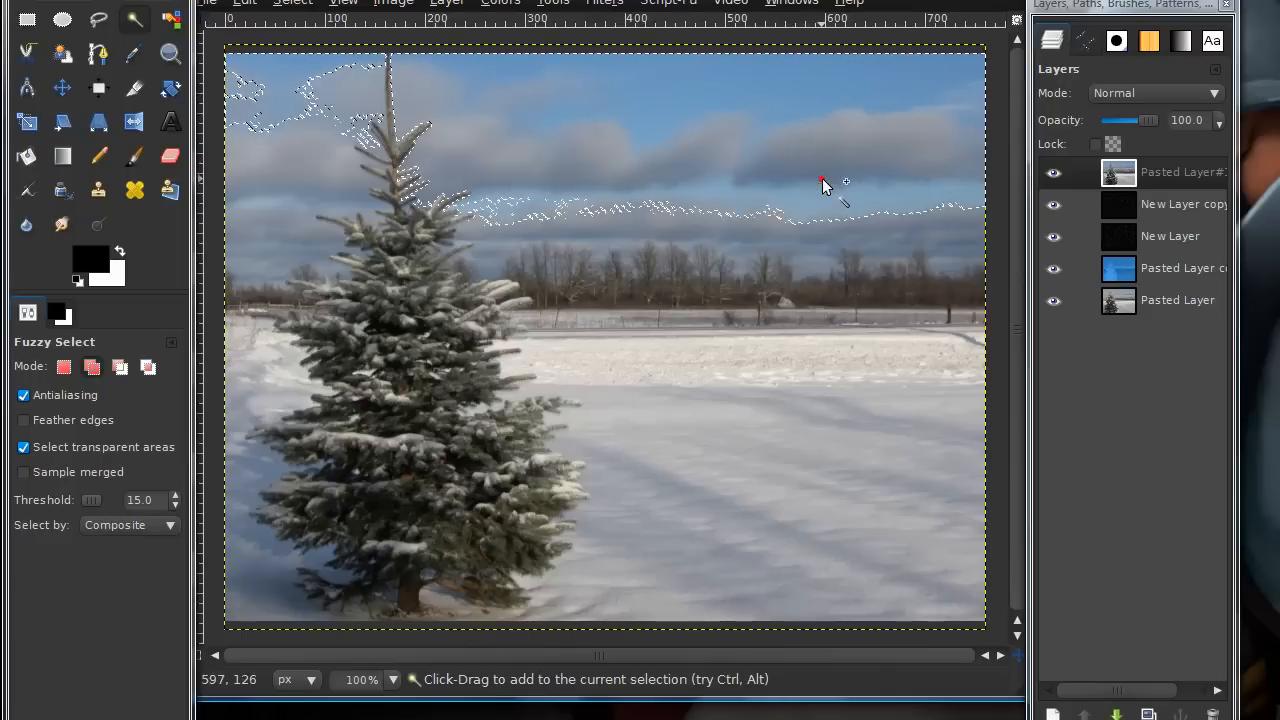
pyautogui.click(330, 152)
pyautogui.click(288, 104)
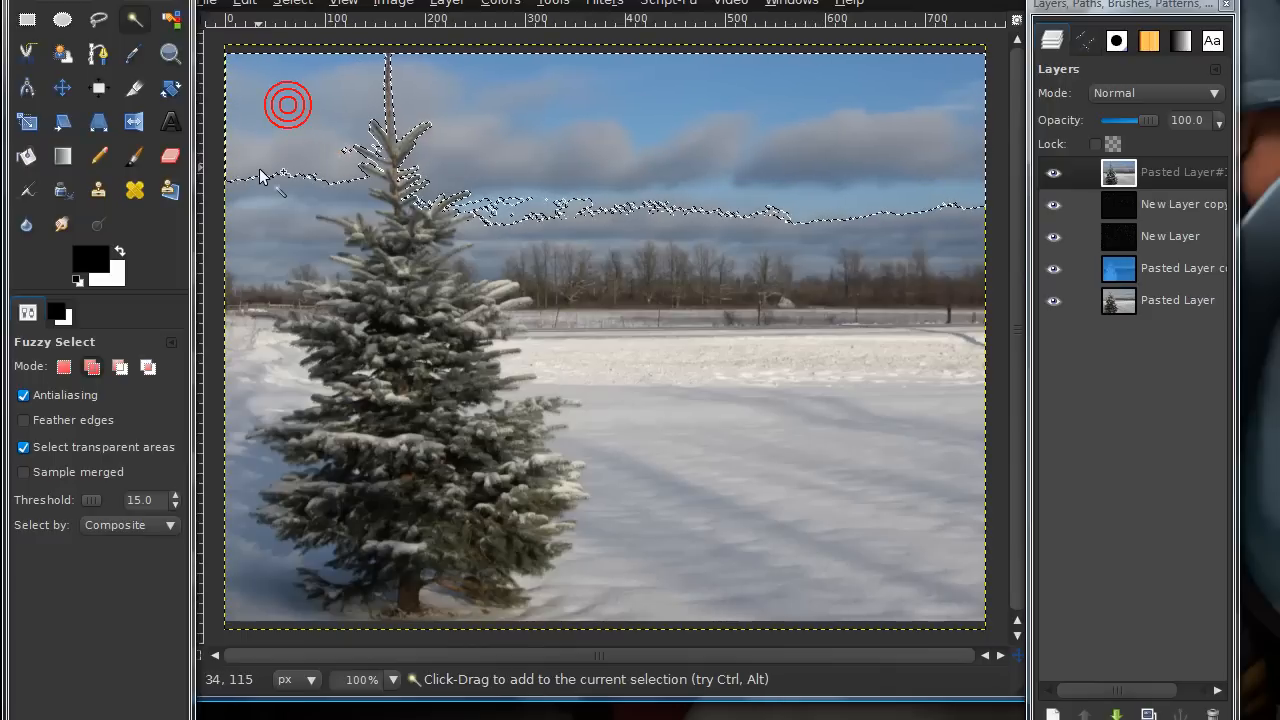
pyautogui.click(311, 196)
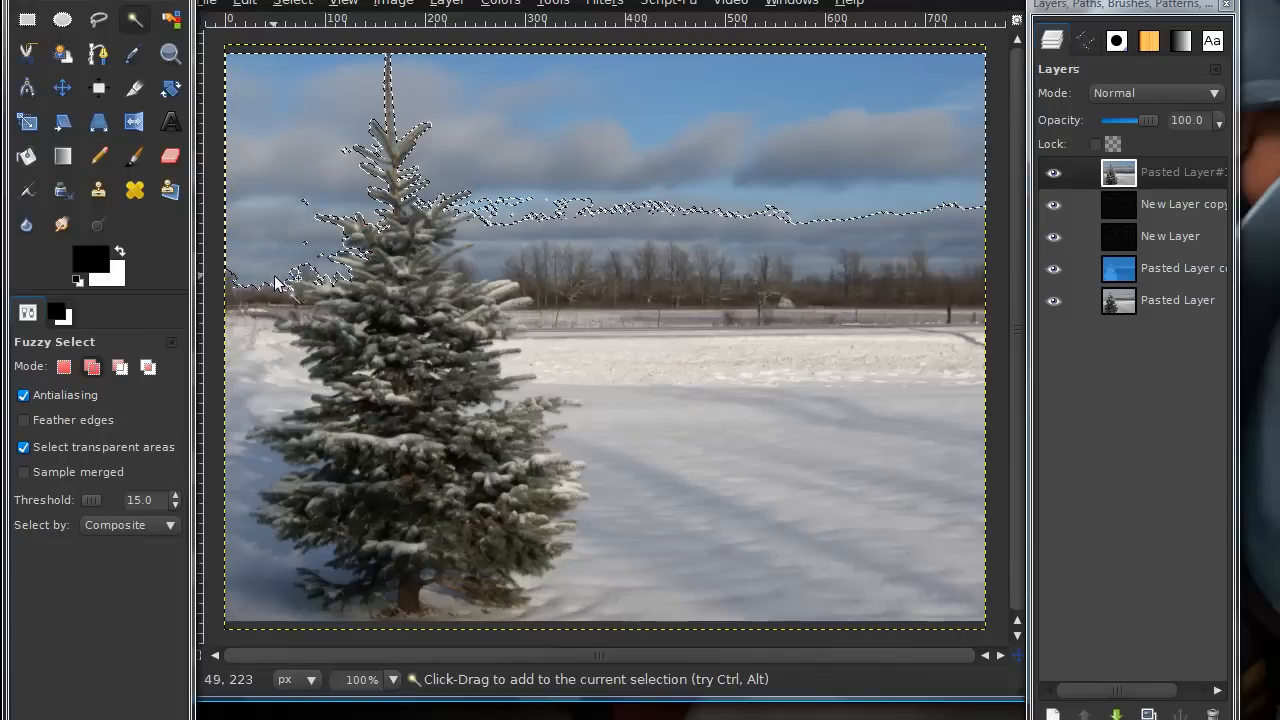
pyautogui.click(307, 242)
pyautogui.click(301, 187)
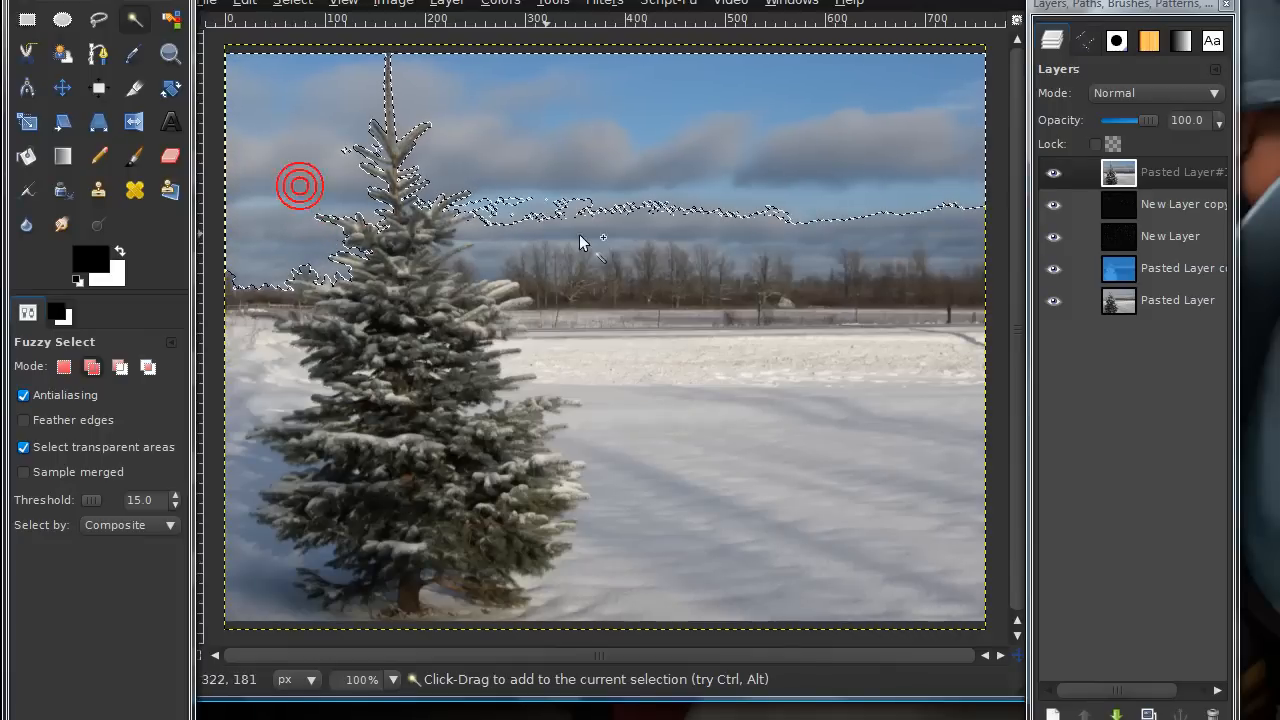
pyautogui.click(637, 220)
pyautogui.click(542, 197)
pyautogui.click(567, 215)
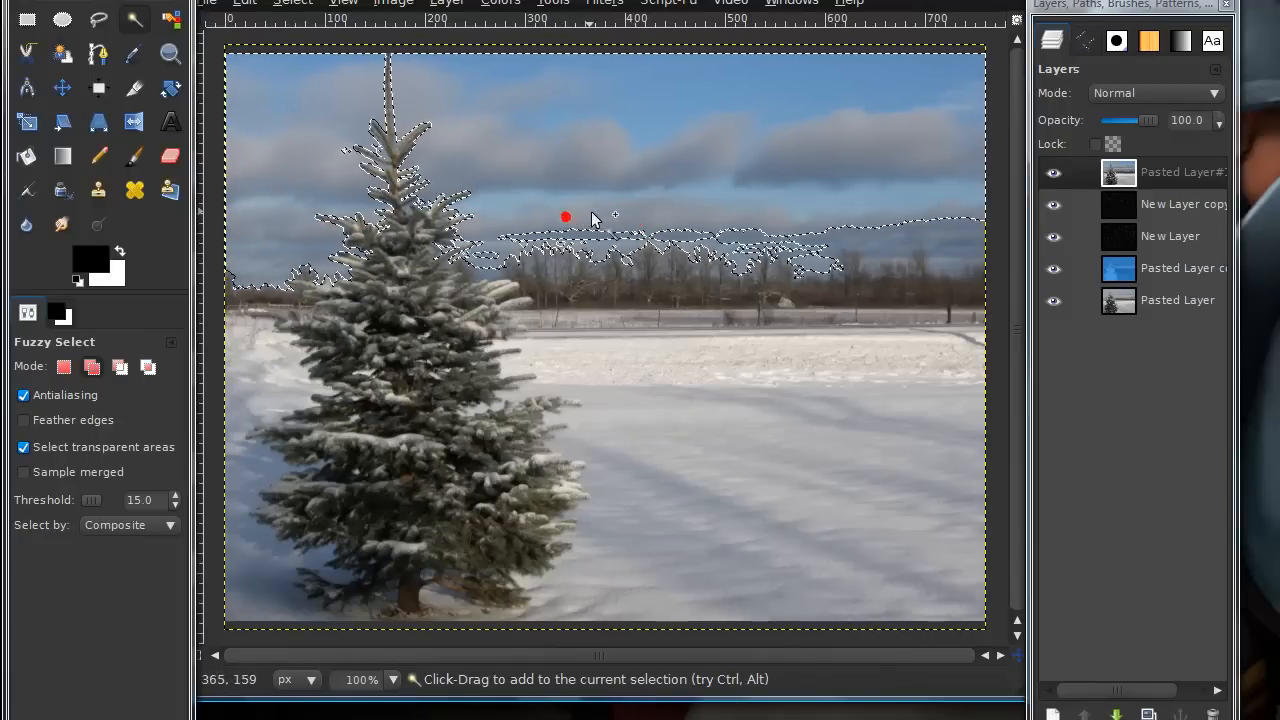
pyautogui.click(607, 238)
pyautogui.click(908, 229)
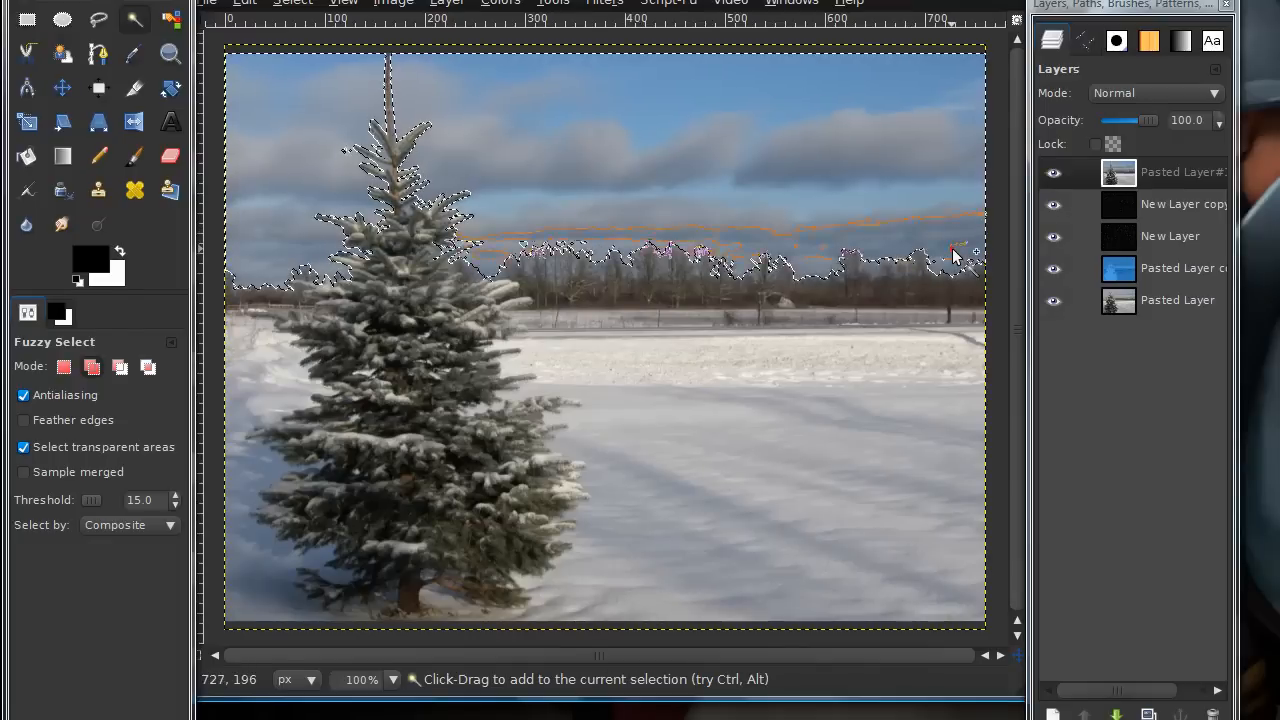
pyautogui.click(520, 243)
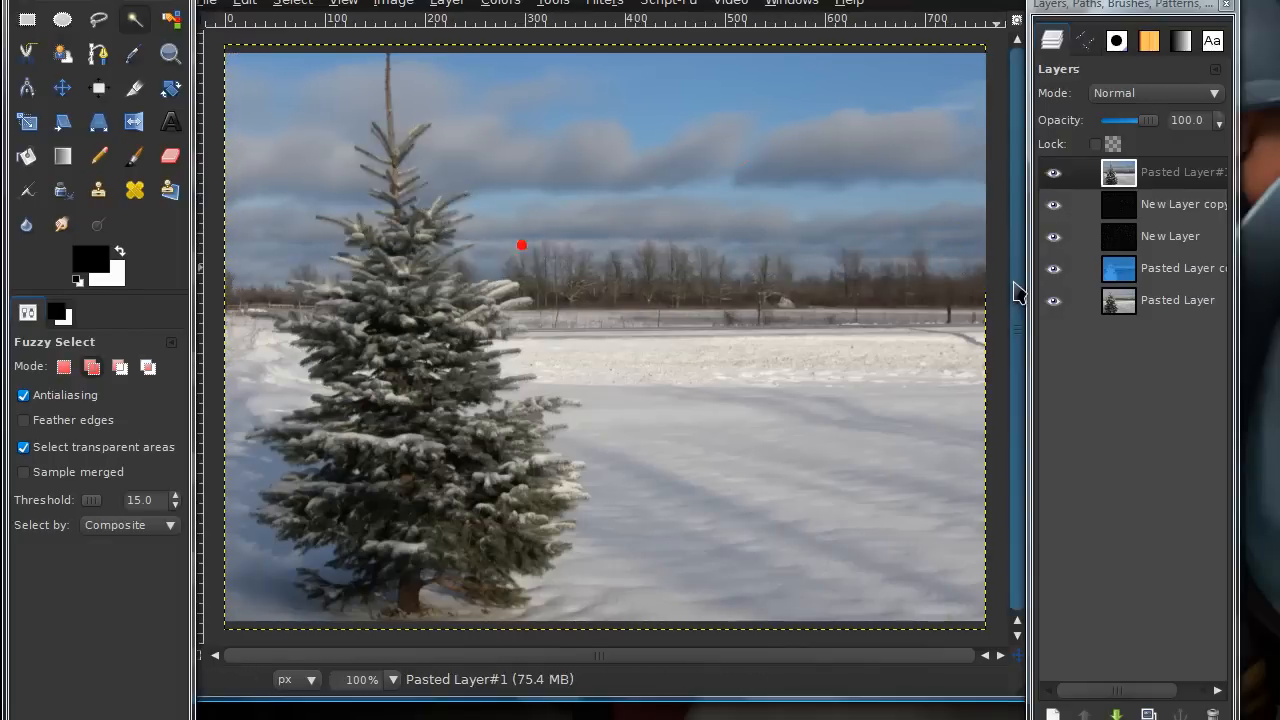
pyautogui.click(945, 261)
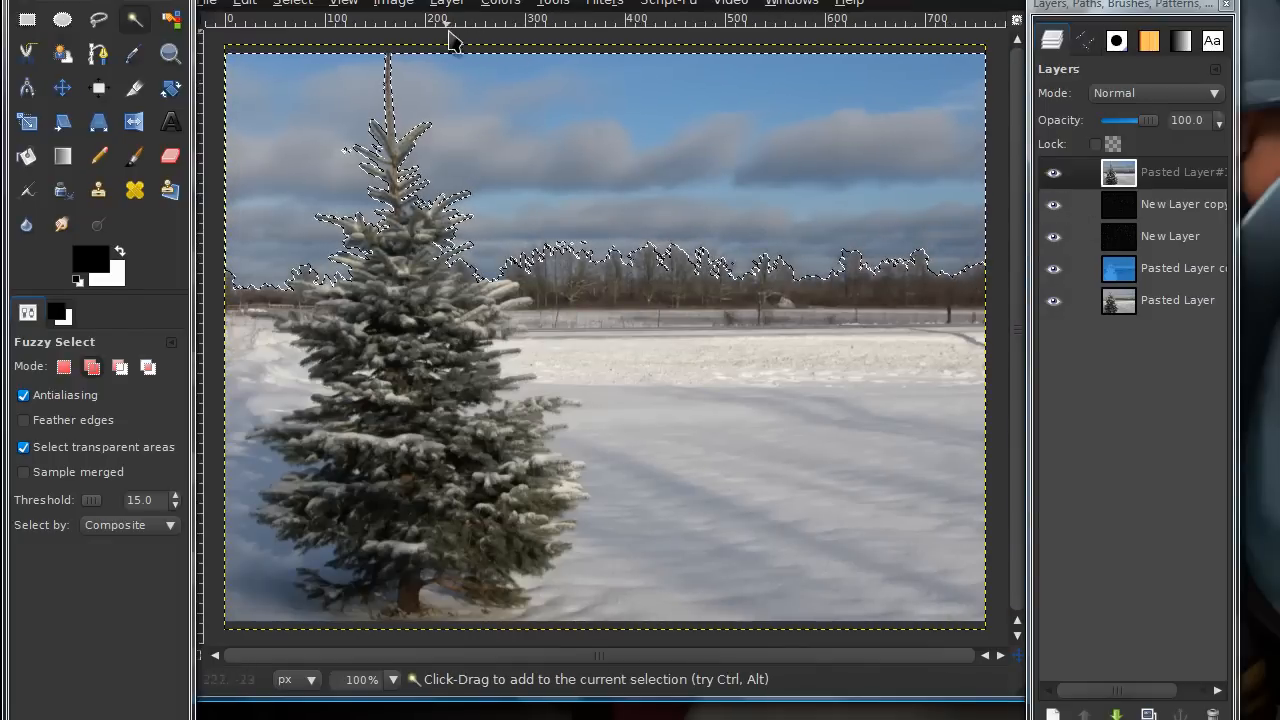
# Adjust the selected sky with Hue-Saturation, setting saturation to -53 and lightness to 19
pyautogui.click(499, 4)
pyautogui.click(522, 38)
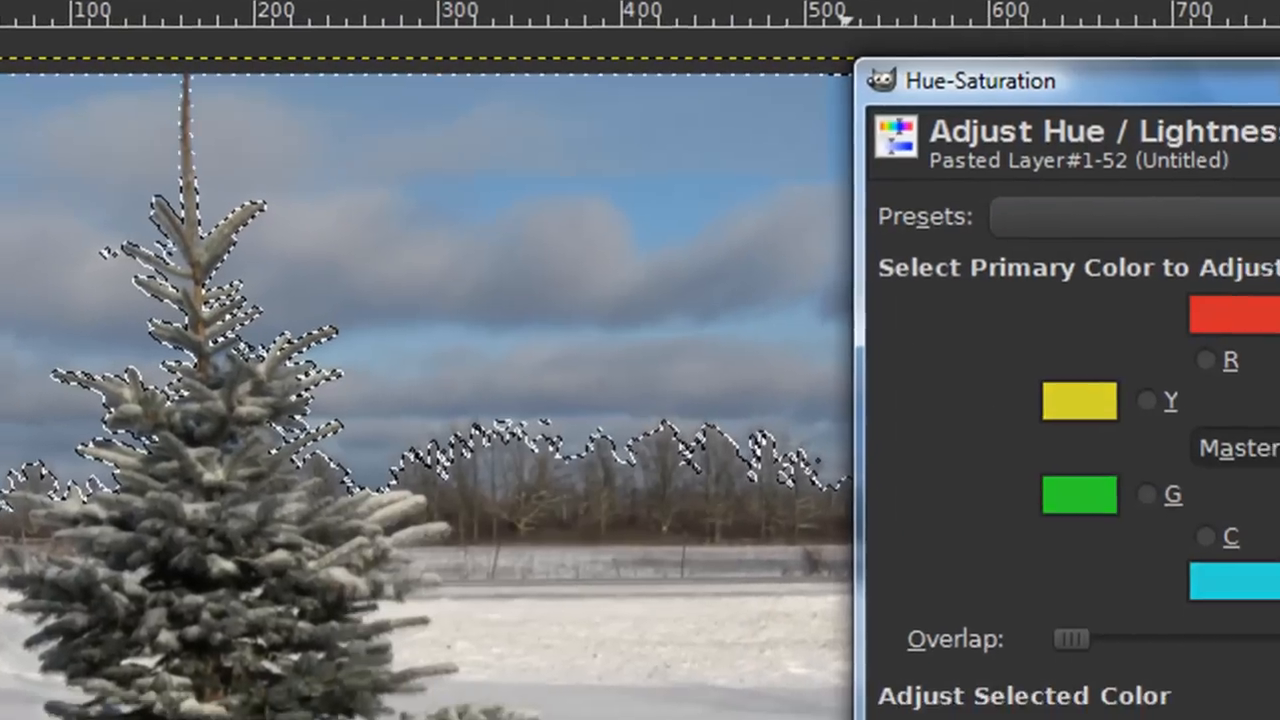
pyautogui.moveTo(943, 603); pyautogui.dragTo(786, 547)
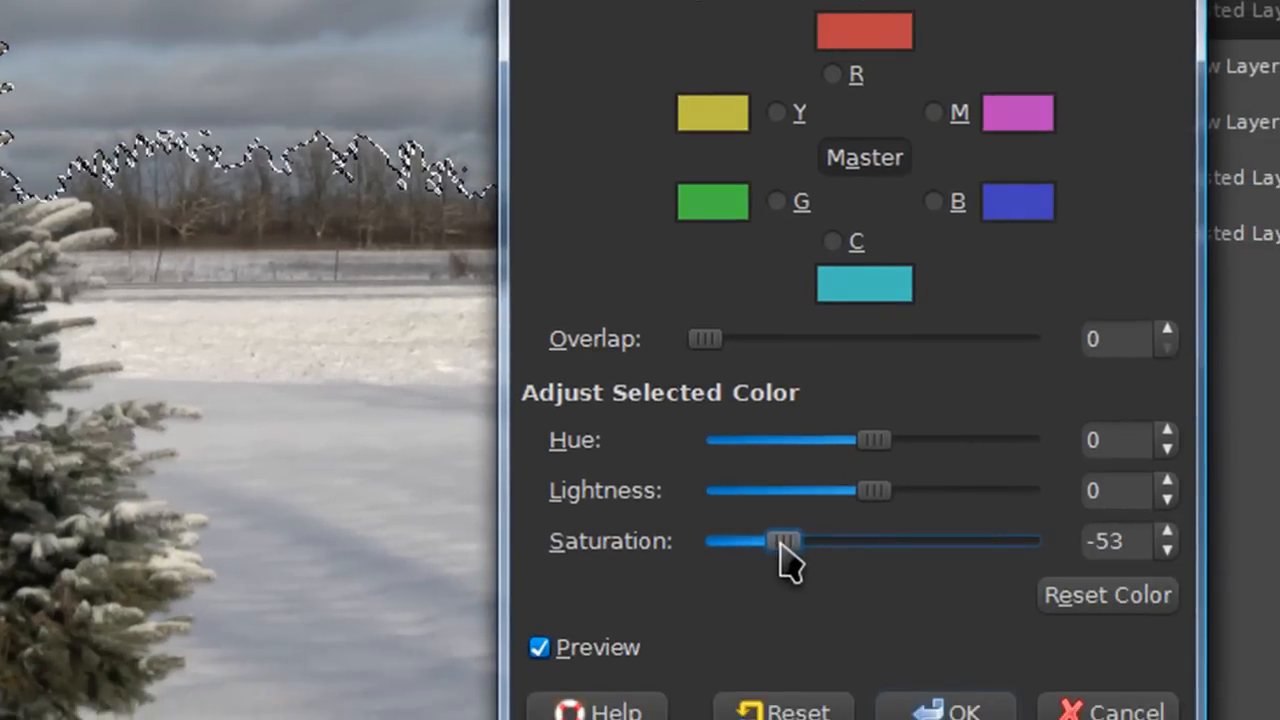
pyautogui.moveTo(866, 492); pyautogui.dragTo(906, 494)
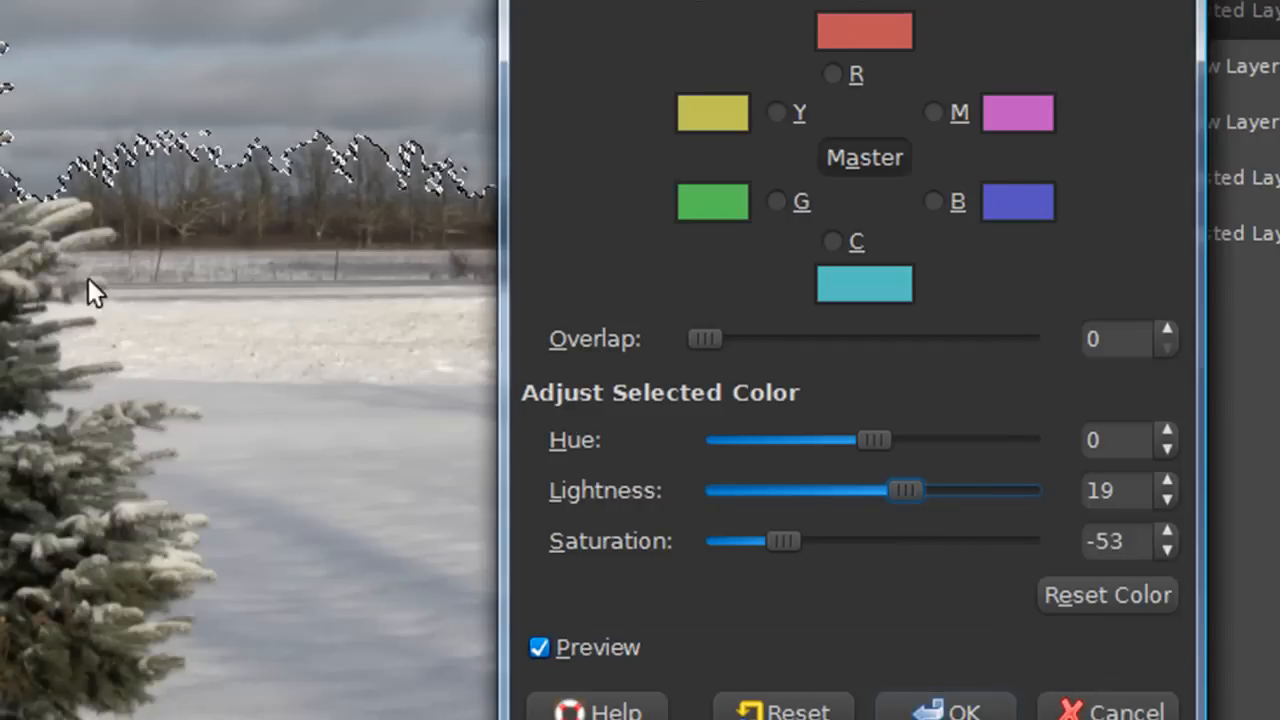
pyautogui.click(900, 700)
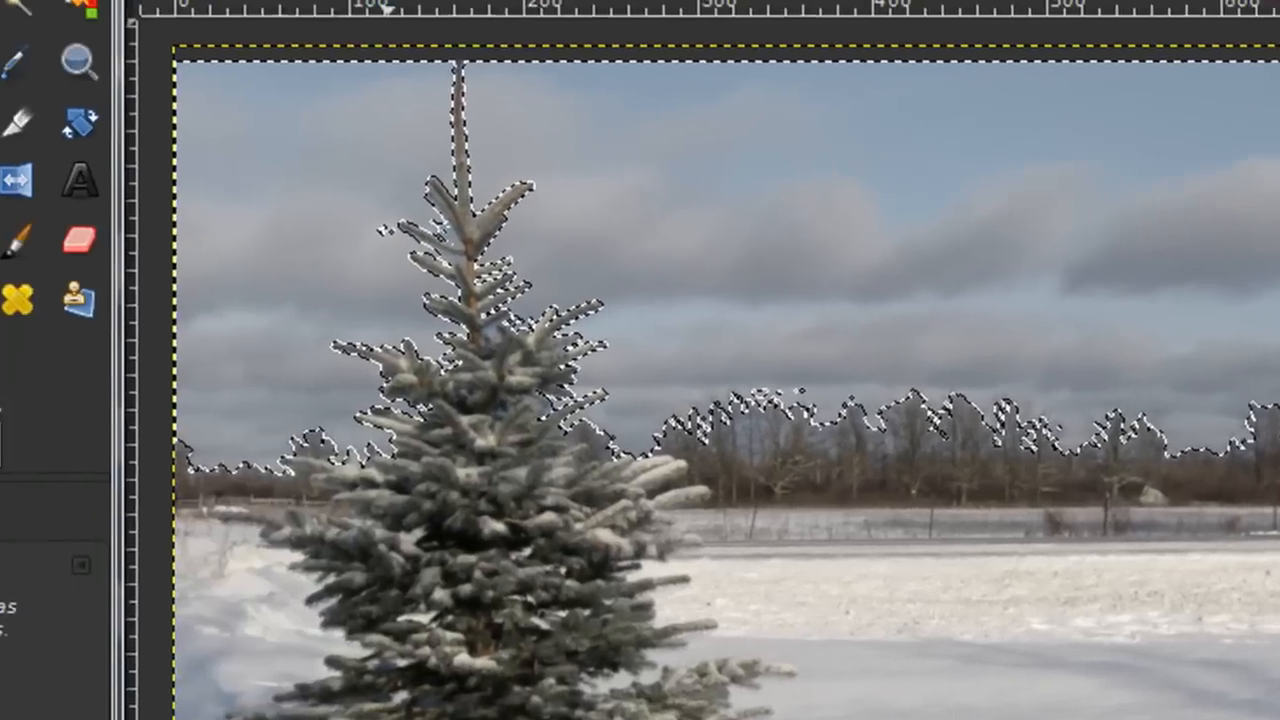
# Clear the selection and duplicate the current layer
pyautogui.click(343, 8)
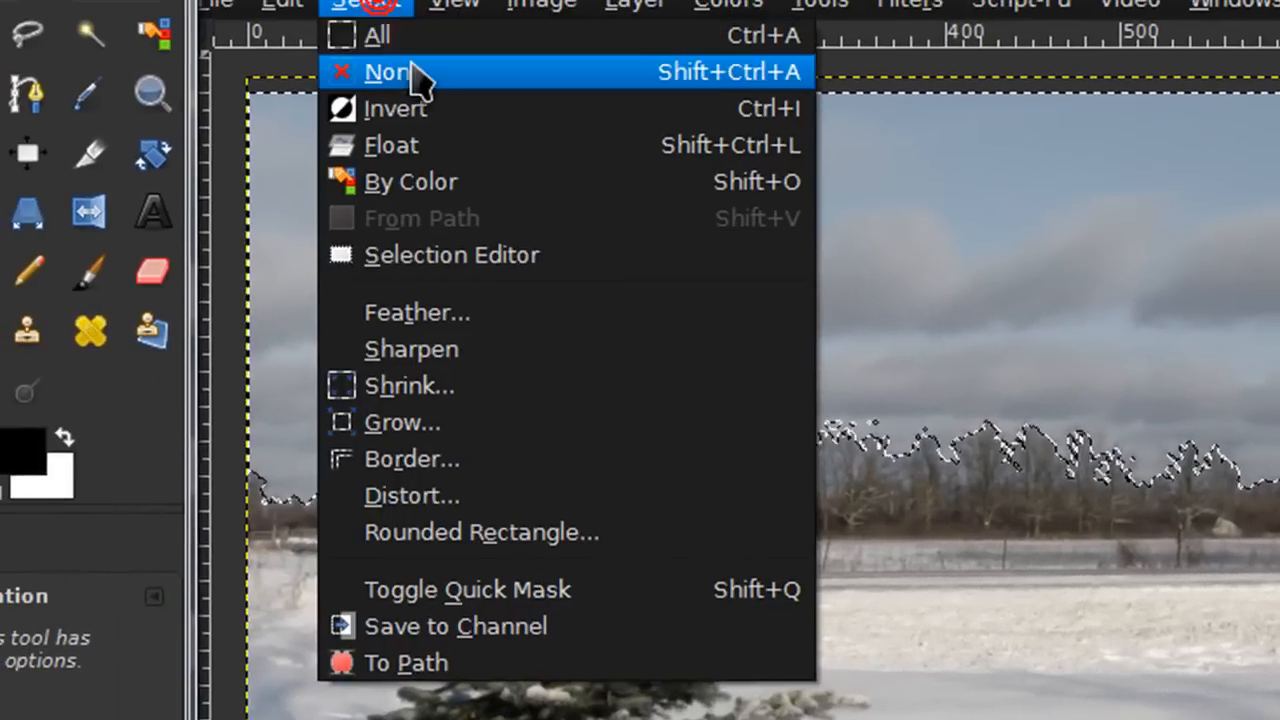
pyautogui.click(420, 78)
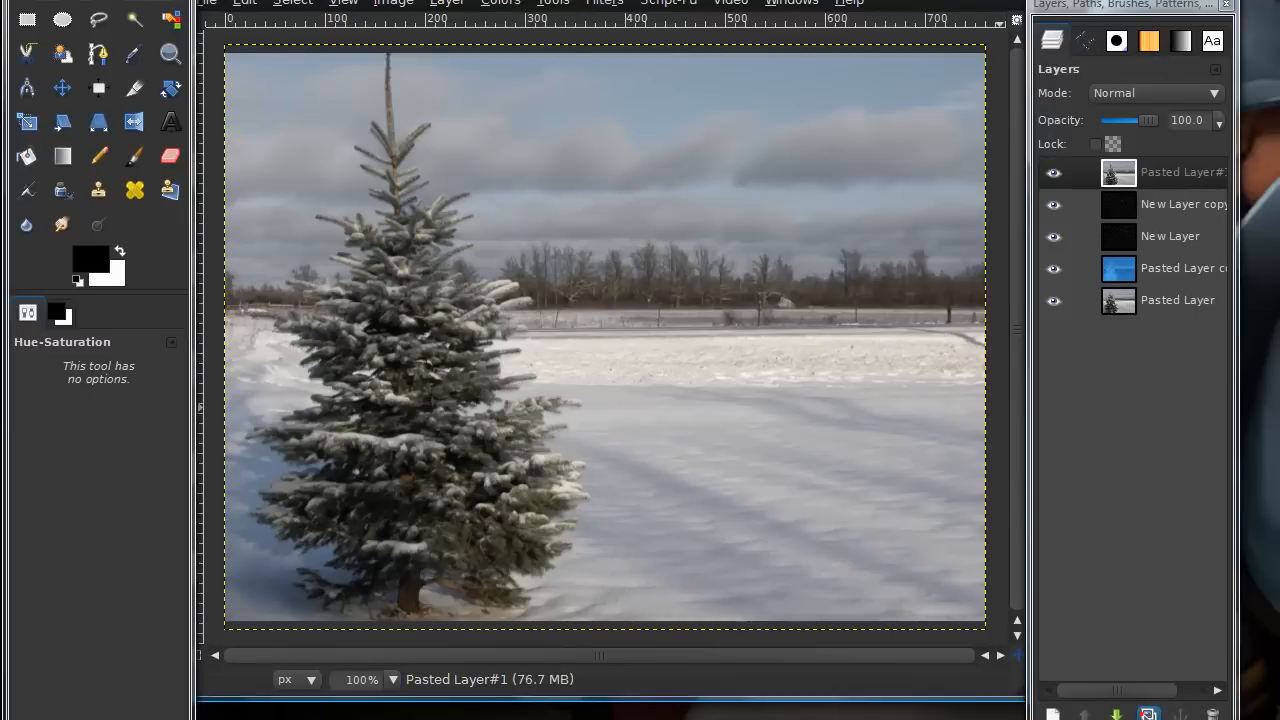
pyautogui.click(1148, 714)
pyautogui.click(446, 2)
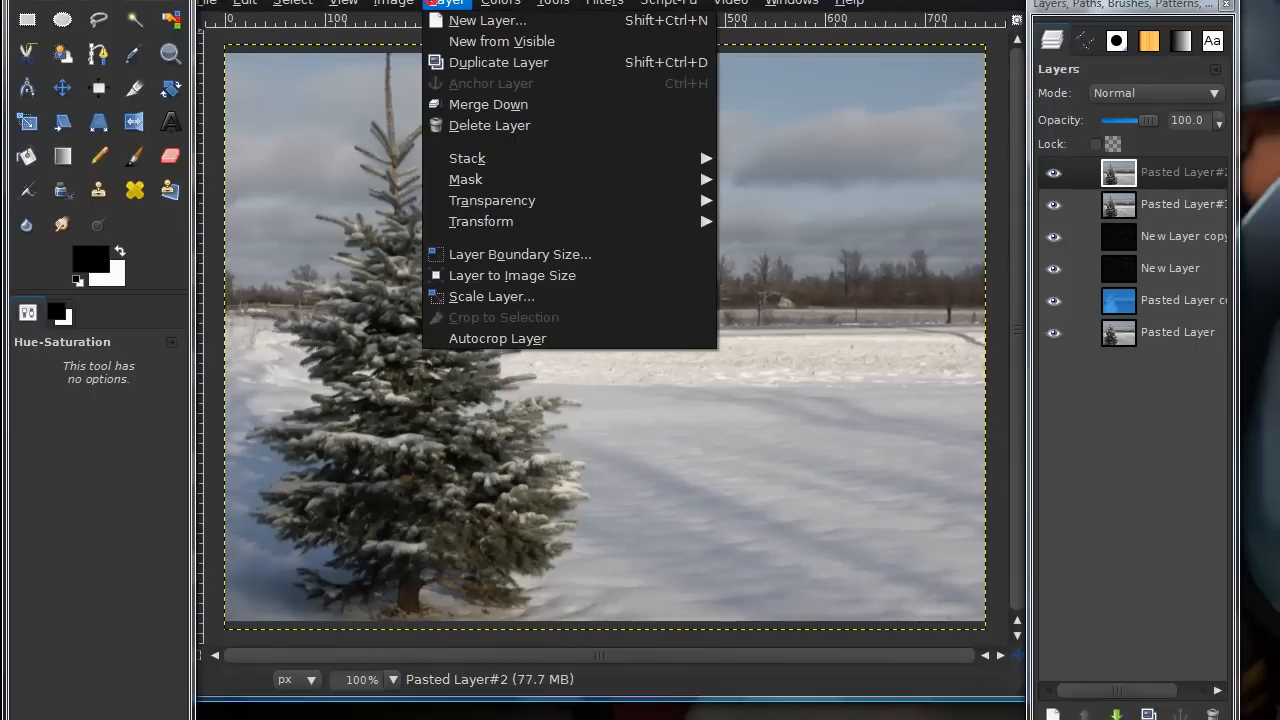
pyautogui.click(553, 2)
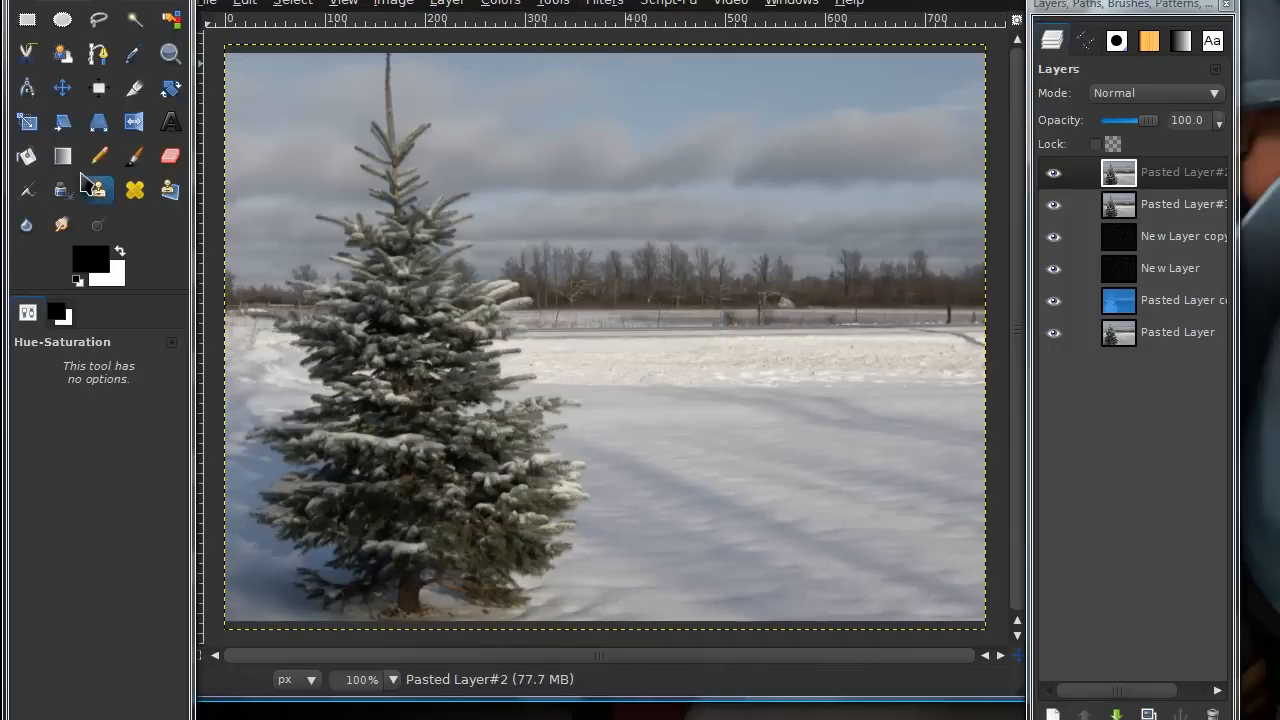
# Set the foreground colour to the light blue swatch 4eaeff
pyautogui.click(92, 262)
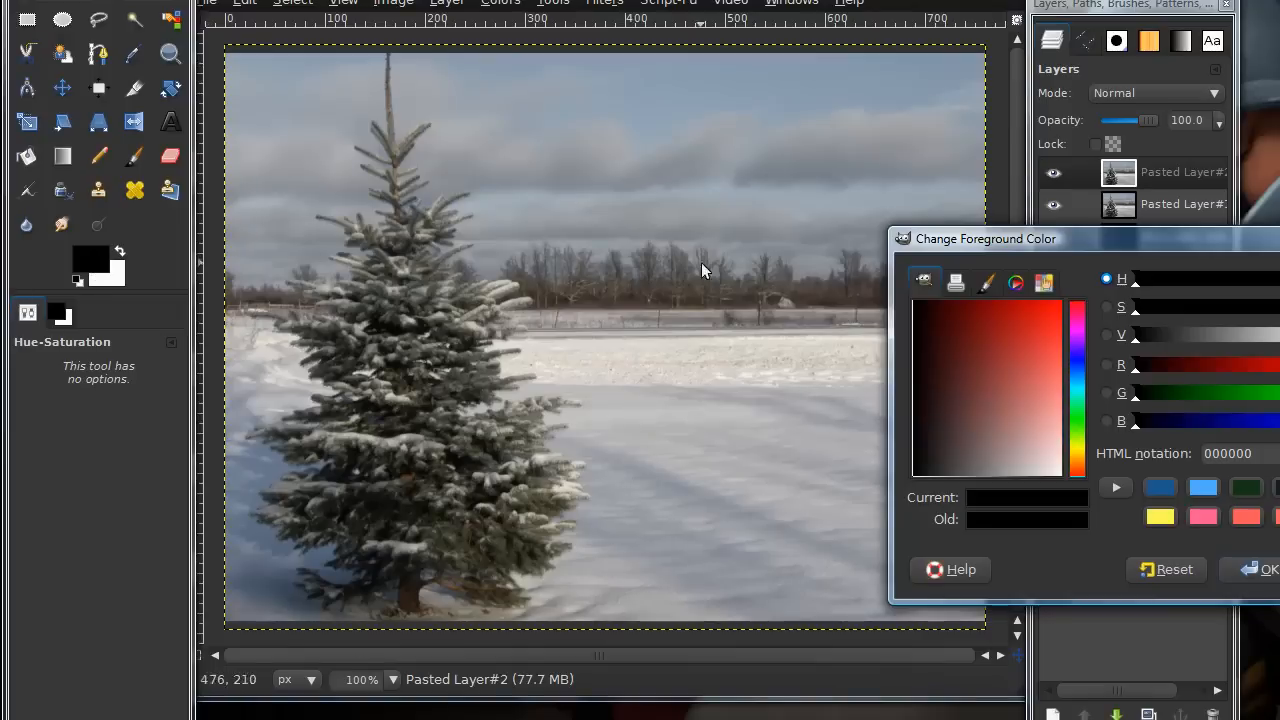
pyautogui.click(1201, 489)
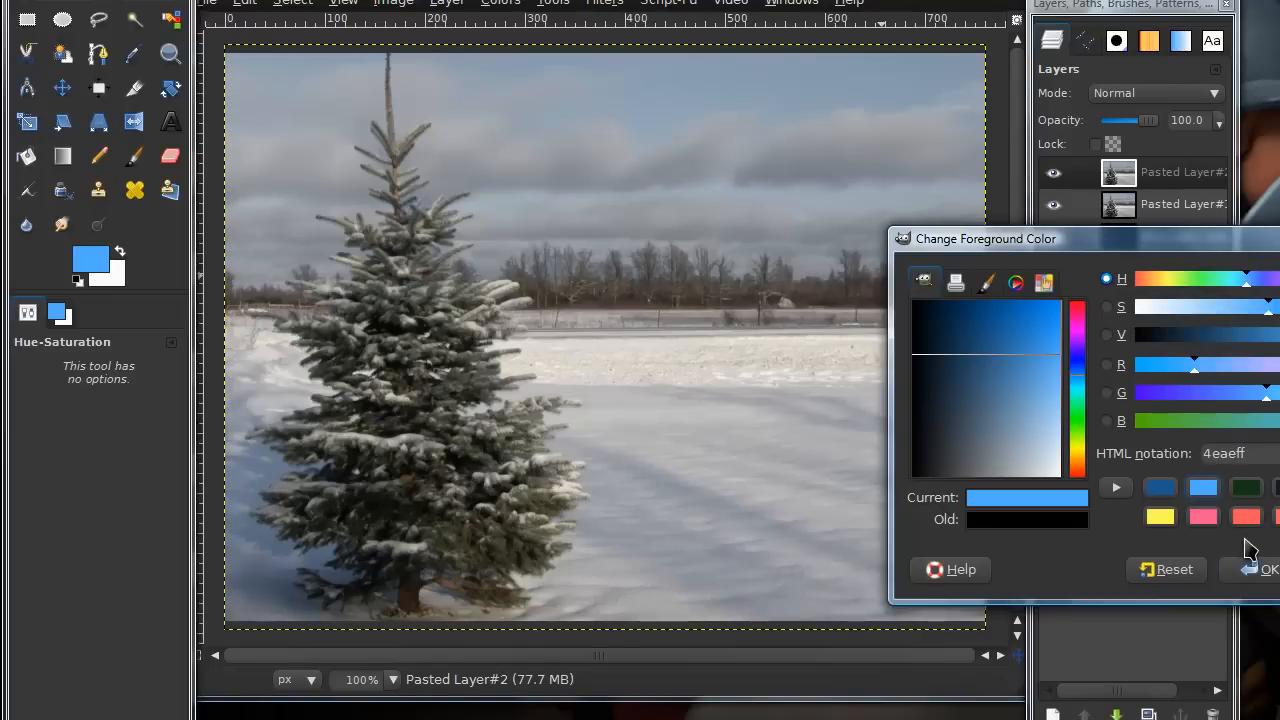
pyautogui.moveTo(1143, 258); pyautogui.dragTo(822, 184)
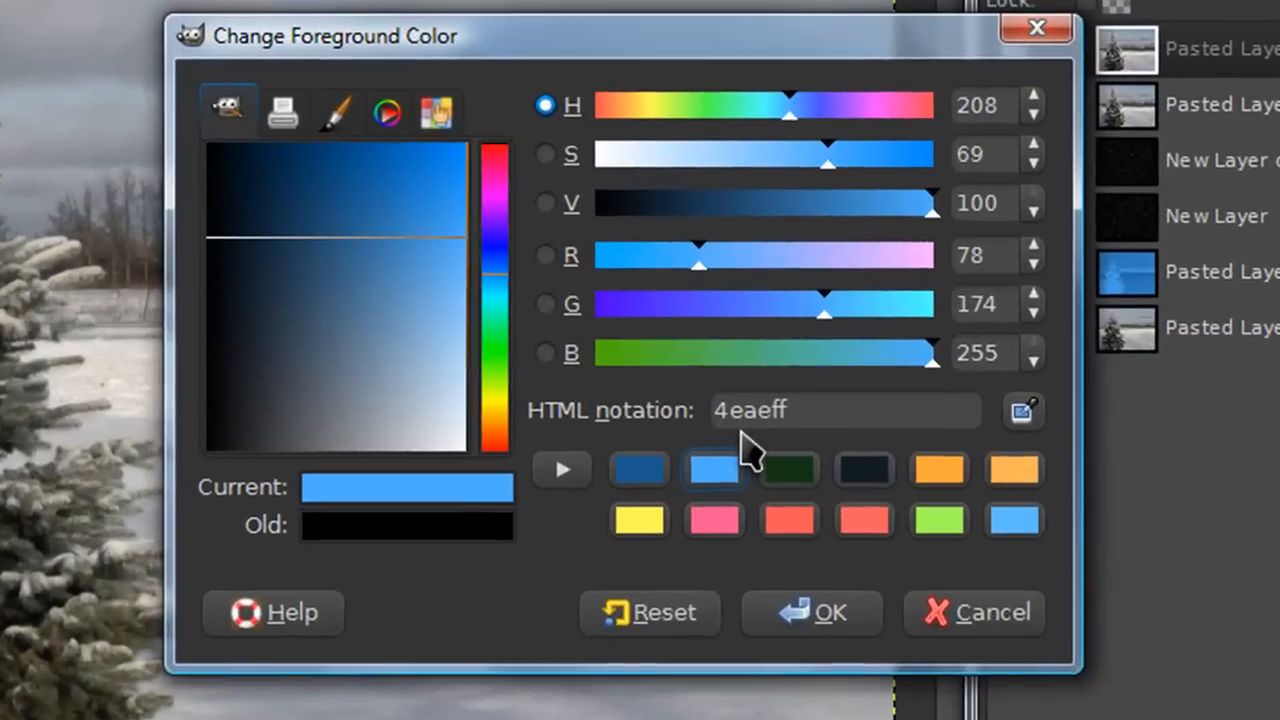
pyautogui.click(821, 612)
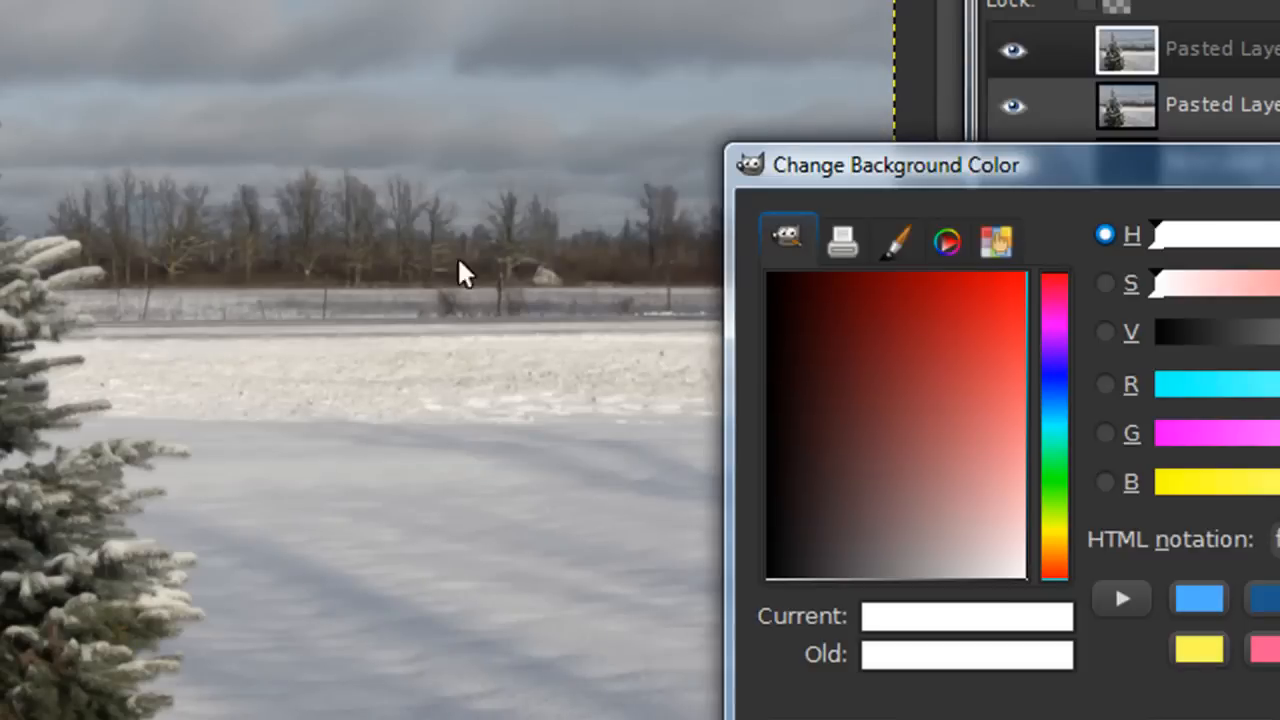
# Set the background colour to the dark blue swatch 1b5a8f
pyautogui.moveTo(857, 180); pyautogui.dragTo(341, 0)
pyautogui.click(768, 389)
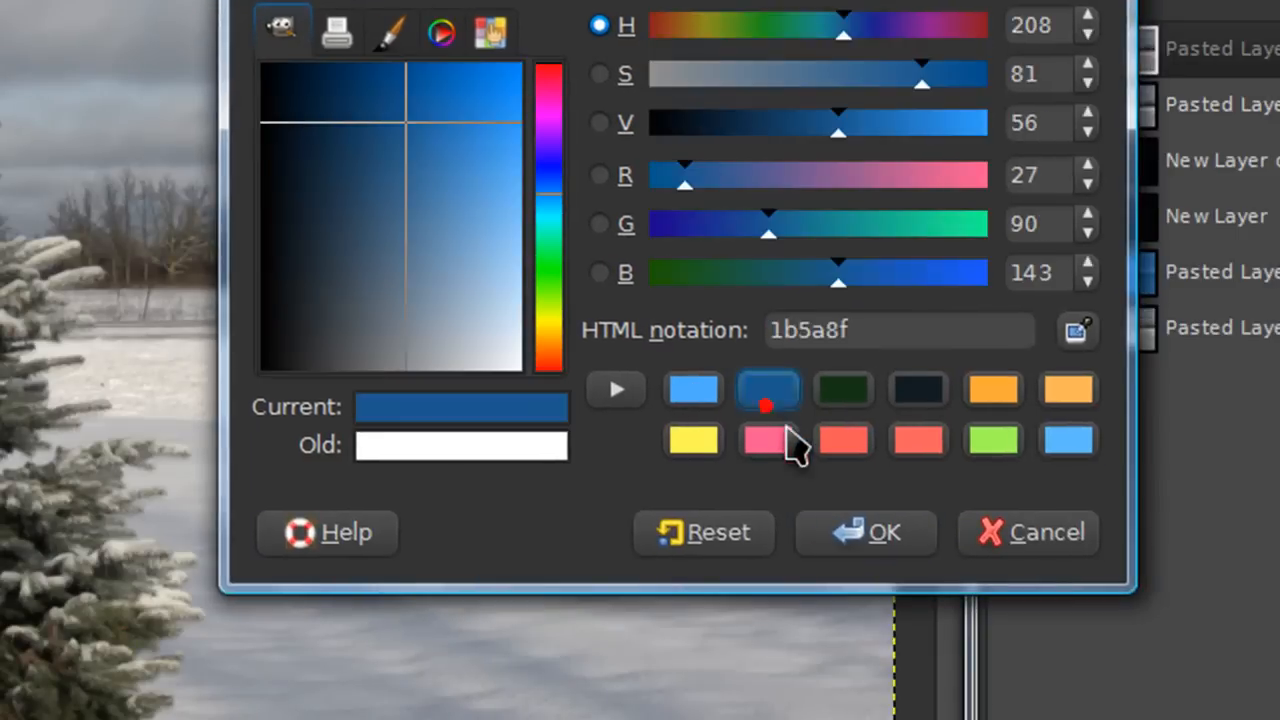
pyautogui.click(880, 535)
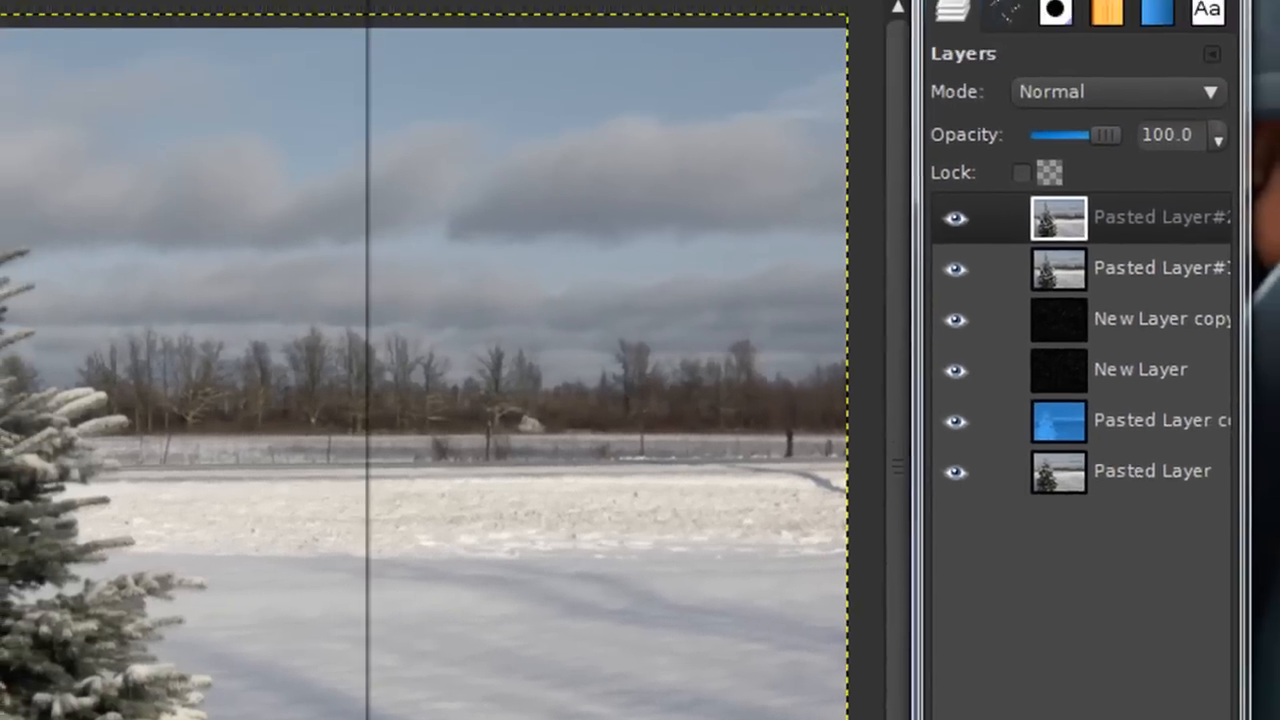
# Apply a foreground-to-background gradient map to the duplicated layer
pyautogui.click(70, 5)
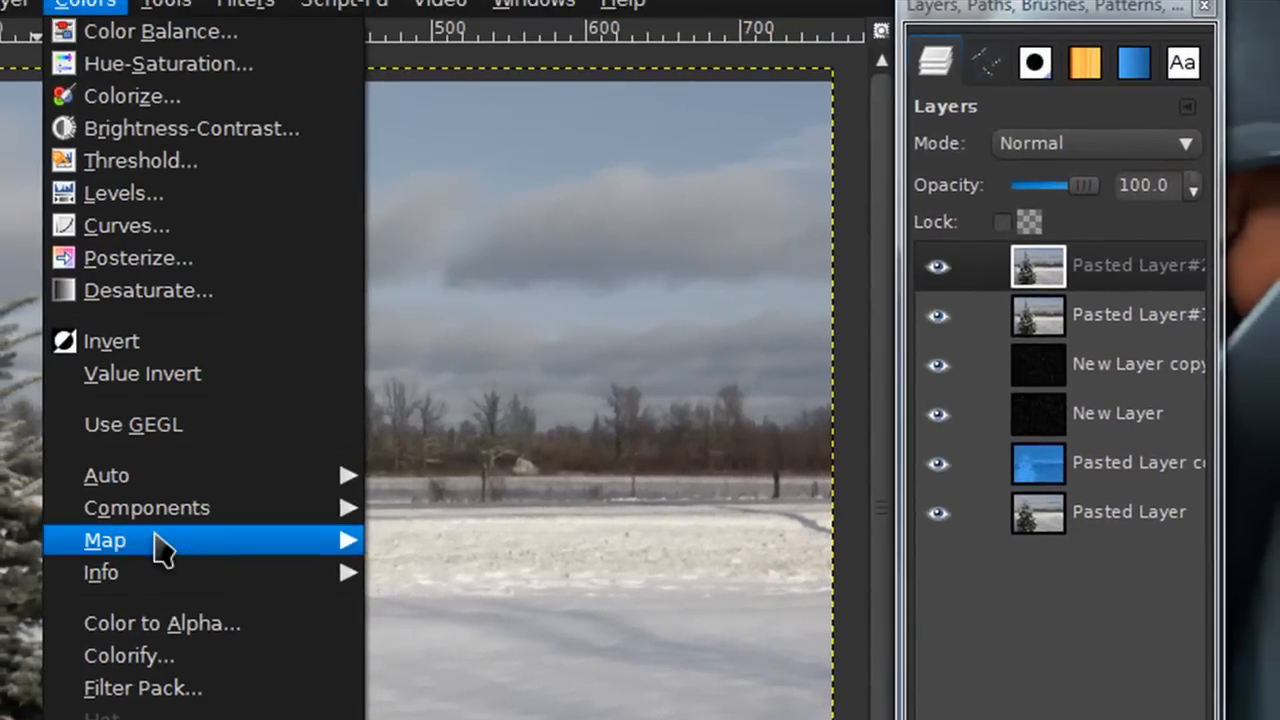
pyautogui.moveTo(284, 541)
pyautogui.click(453, 660)
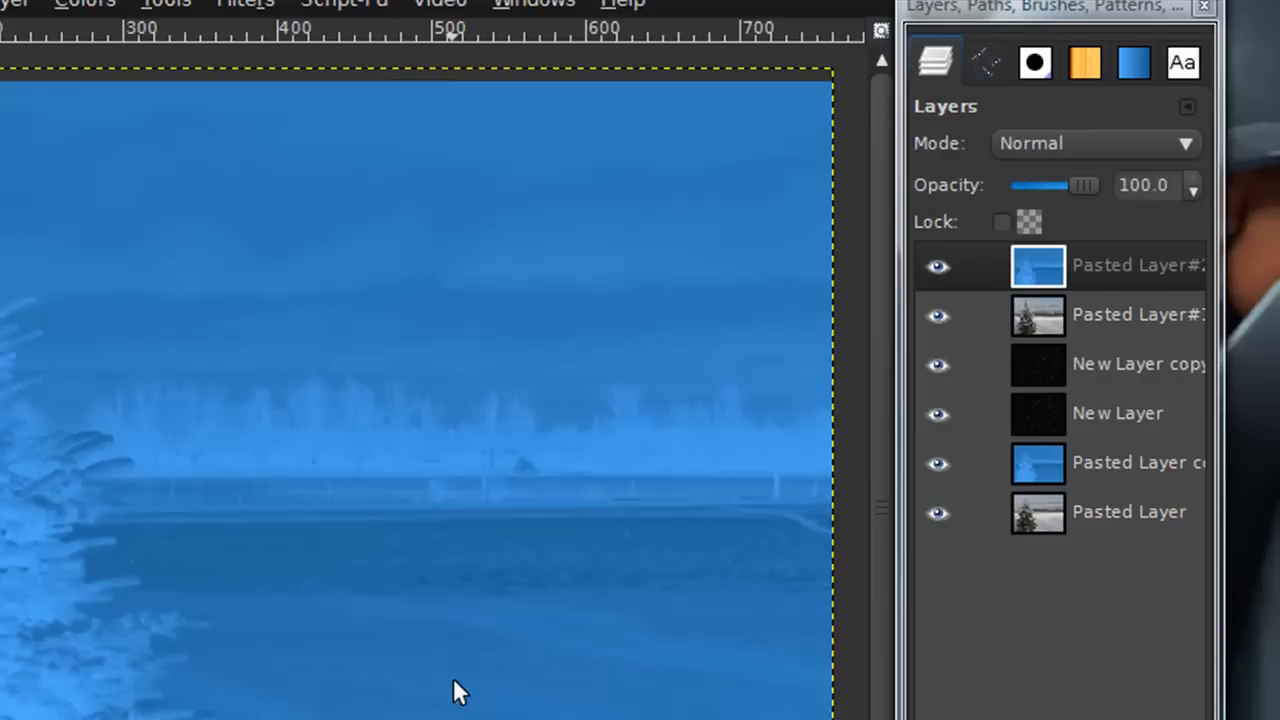
# Set the gradient-mapped layer's mode to Overlay and its opacity to 43.8
pyautogui.click(1048, 150)
pyautogui.click(1046, 358)
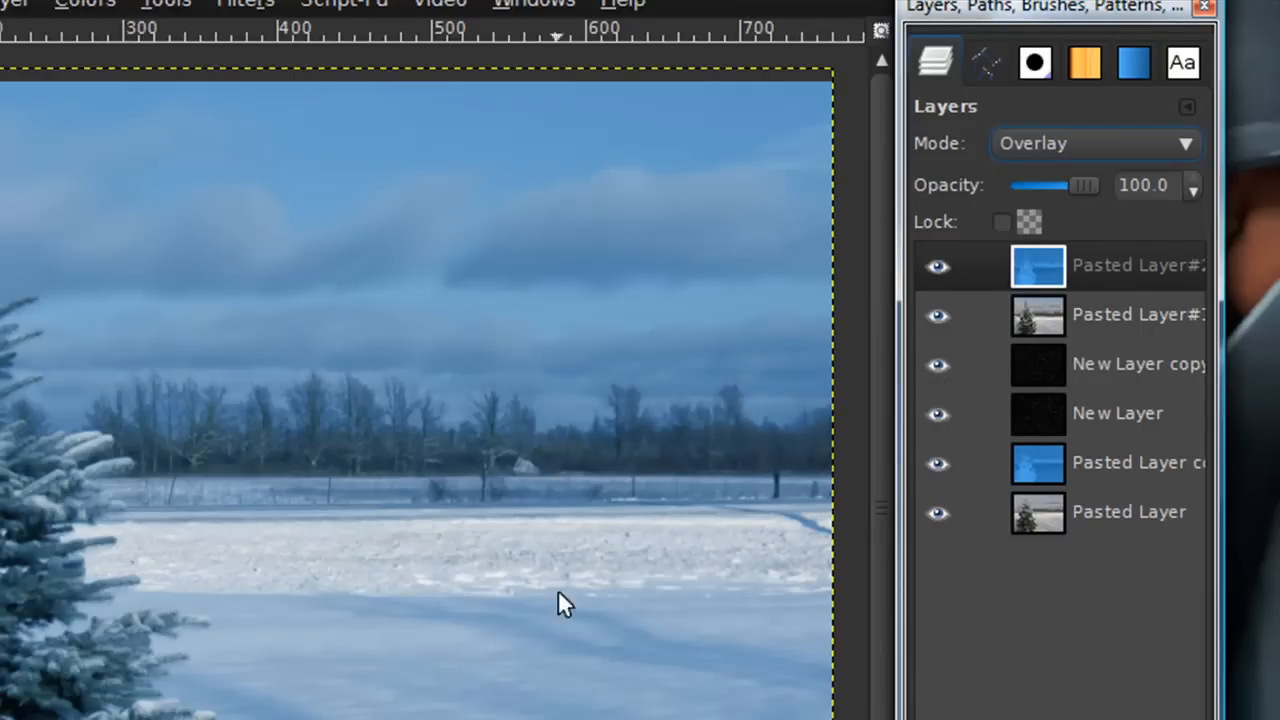
pyautogui.moveTo(1092, 195); pyautogui.dragTo(1057, 206)
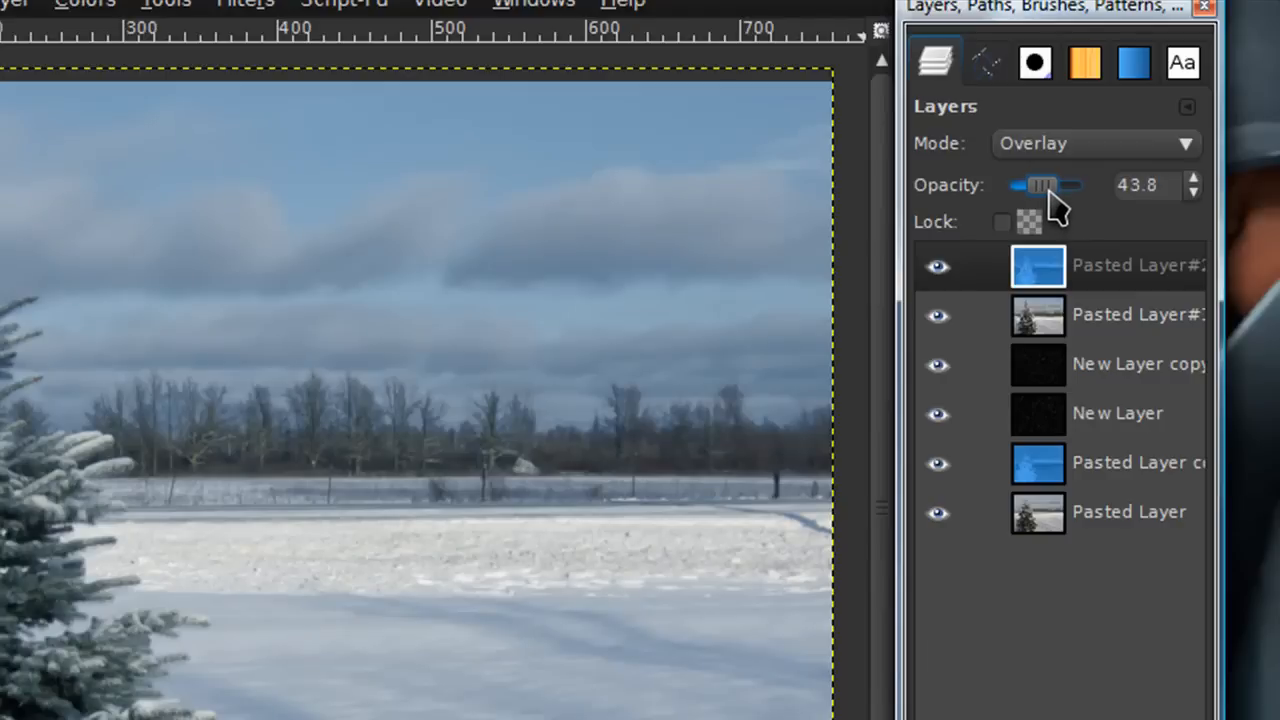
pyautogui.click(938, 280)
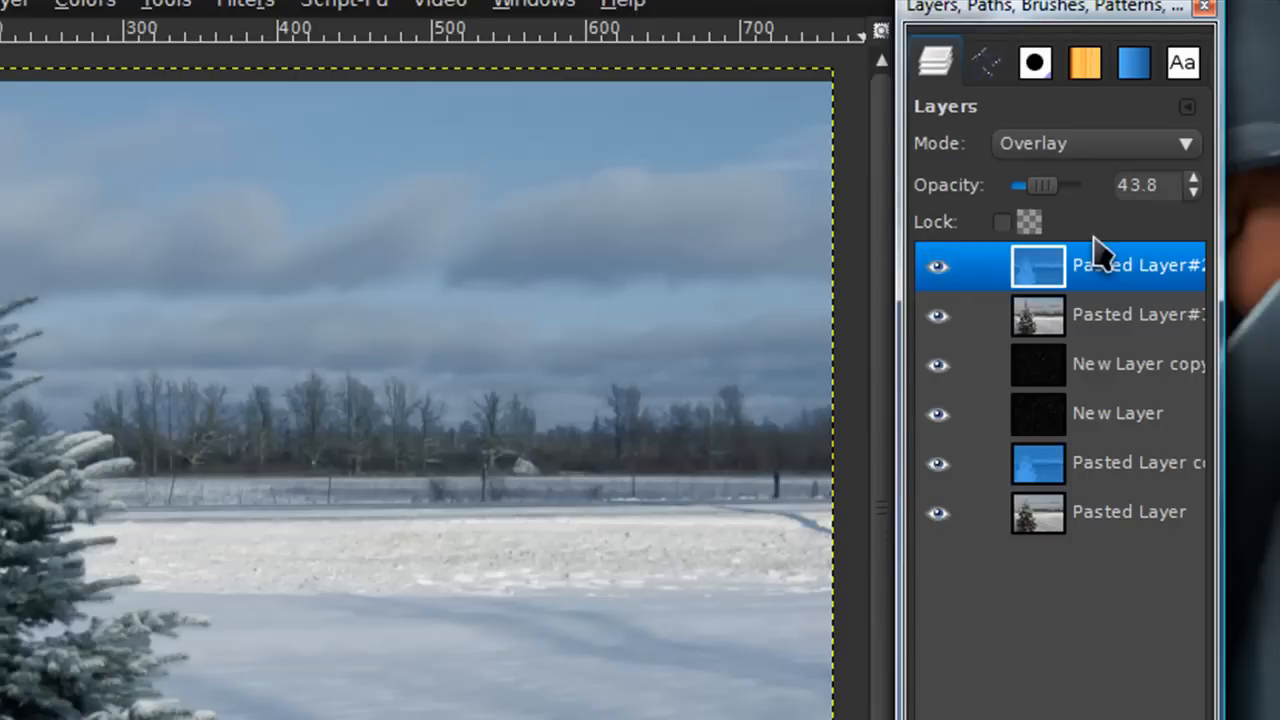
# Lower the gradient-mapped layer's opacity to 37.5 and add a new empty layer above it
pyautogui.moveTo(1055, 188); pyautogui.dragTo(1058, 205)
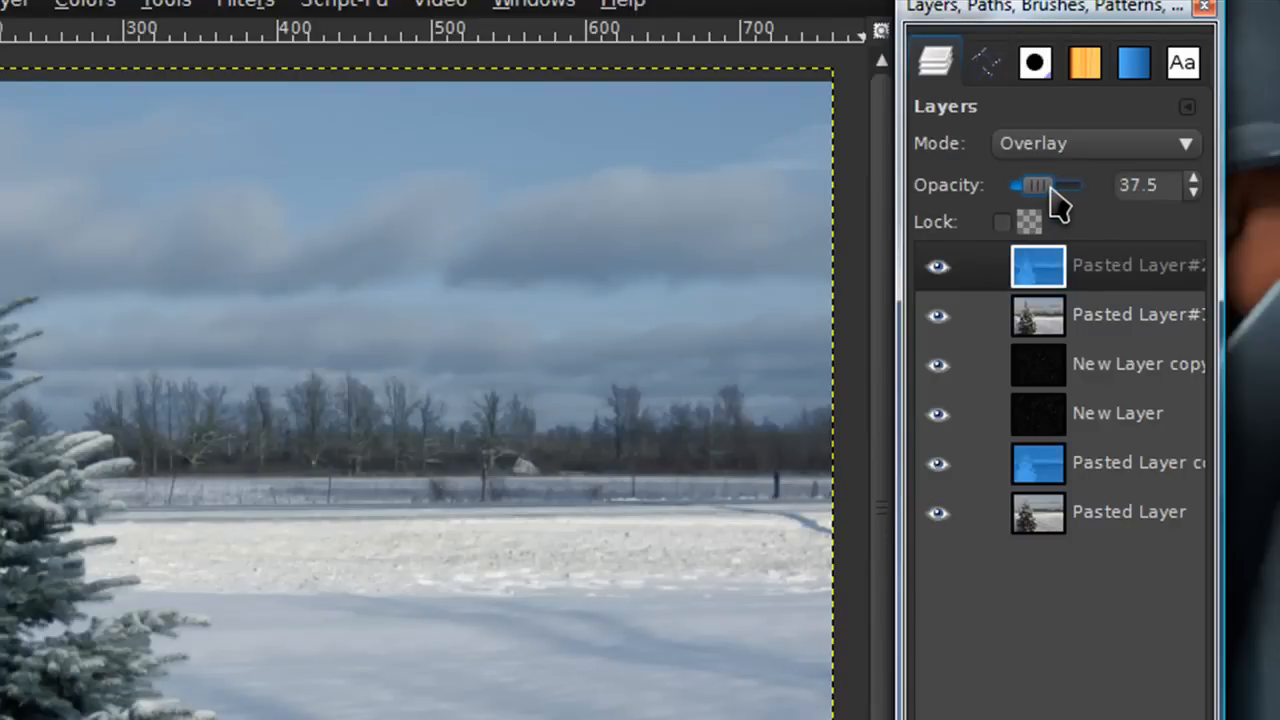
pyautogui.click(949, 279)
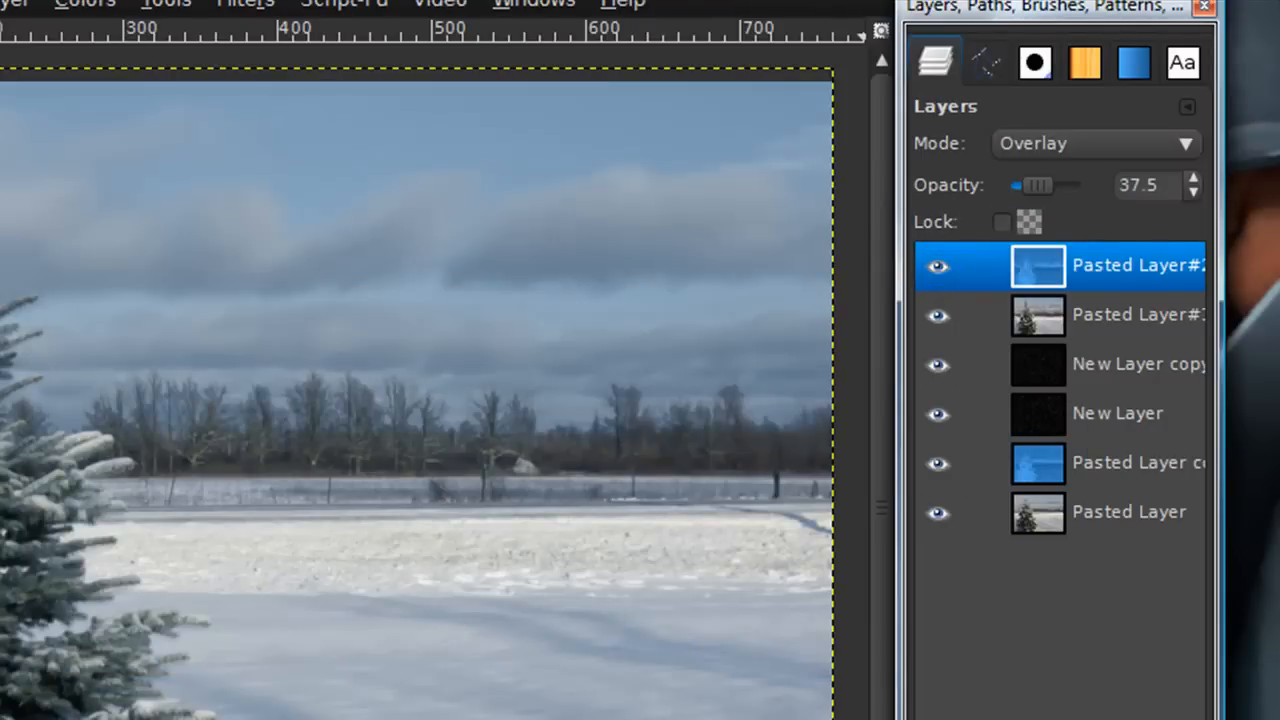
pyautogui.press('Return')
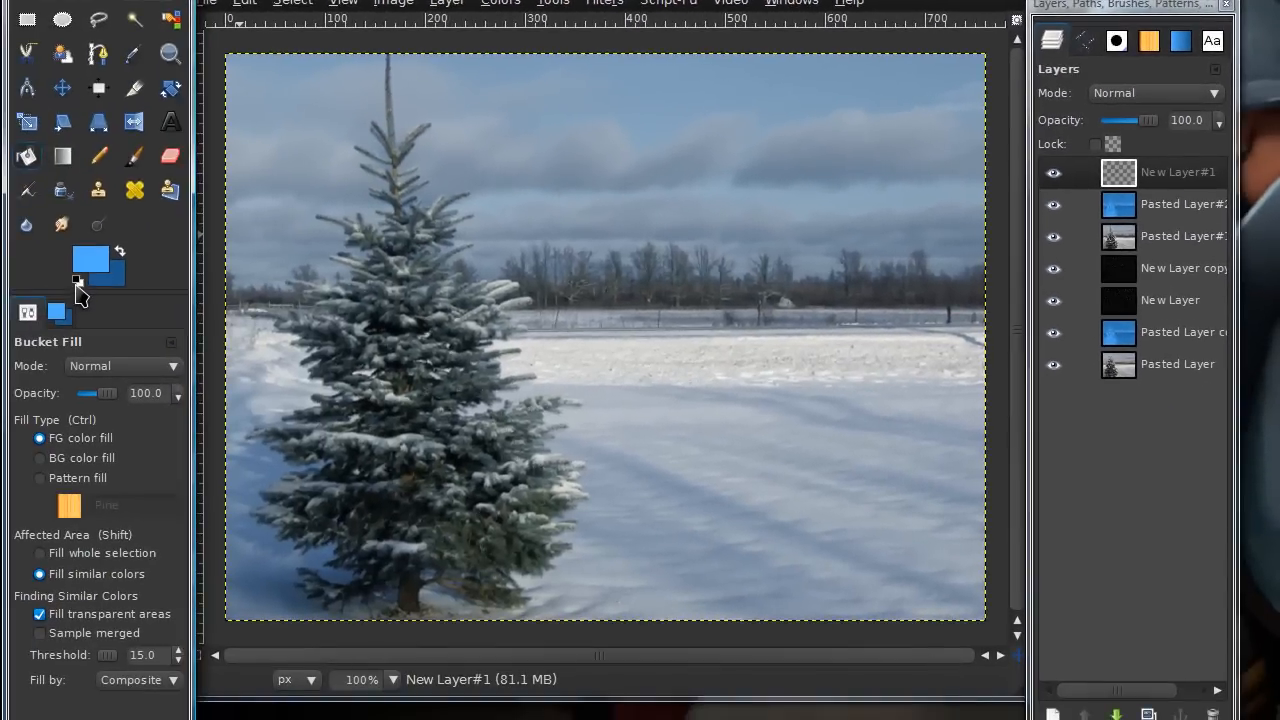
# Fill the new layer with black using the Bucket Fill tool
pyautogui.click(77, 283)
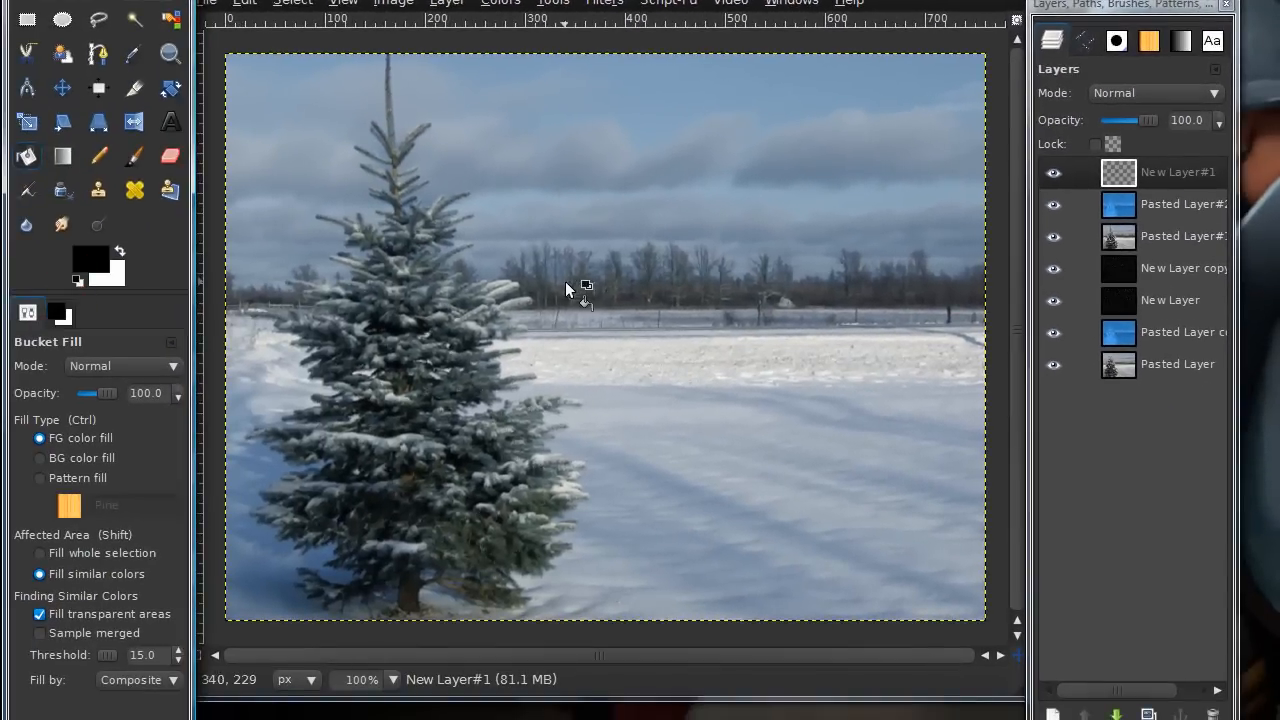
pyautogui.click(681, 187)
# Apply HSV Noise to the black layer with holdness 3, hue 180, saturation 0 and value 255
pyautogui.click(604, 2)
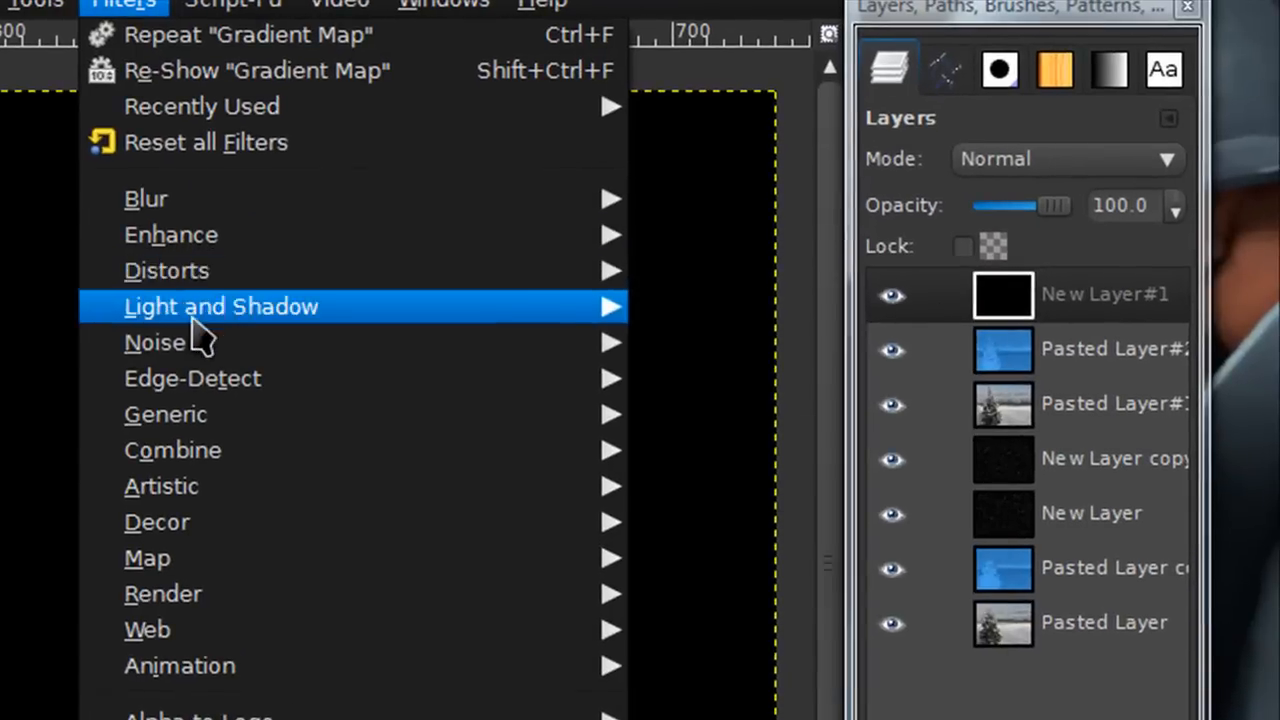
pyautogui.moveTo(692, 205)
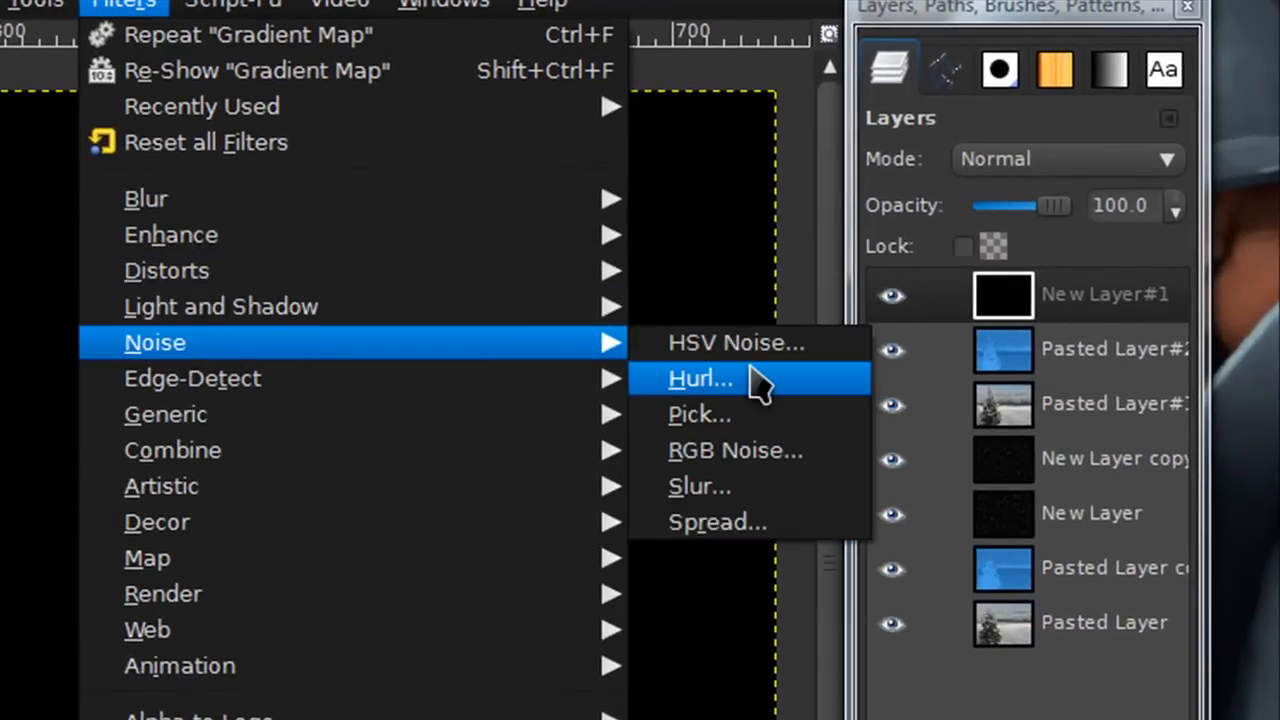
pyautogui.click(748, 343)
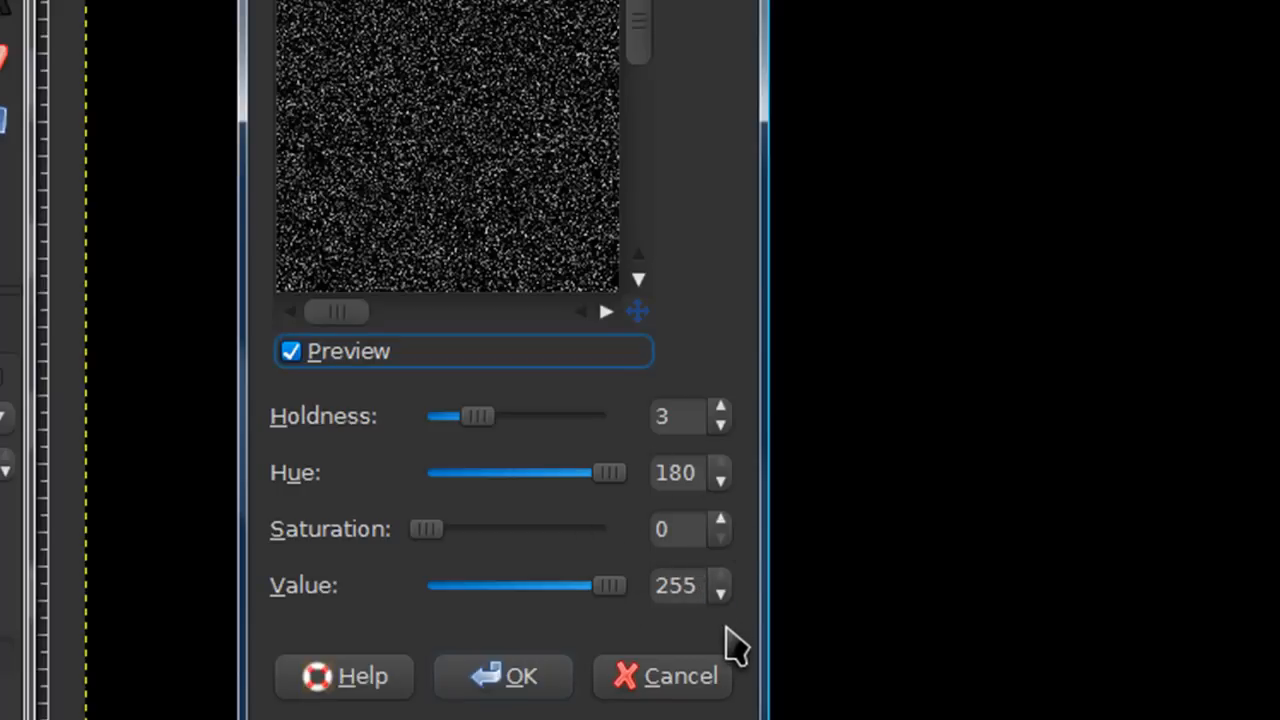
pyautogui.moveTo(595, 27); pyautogui.dragTo(569, 29)
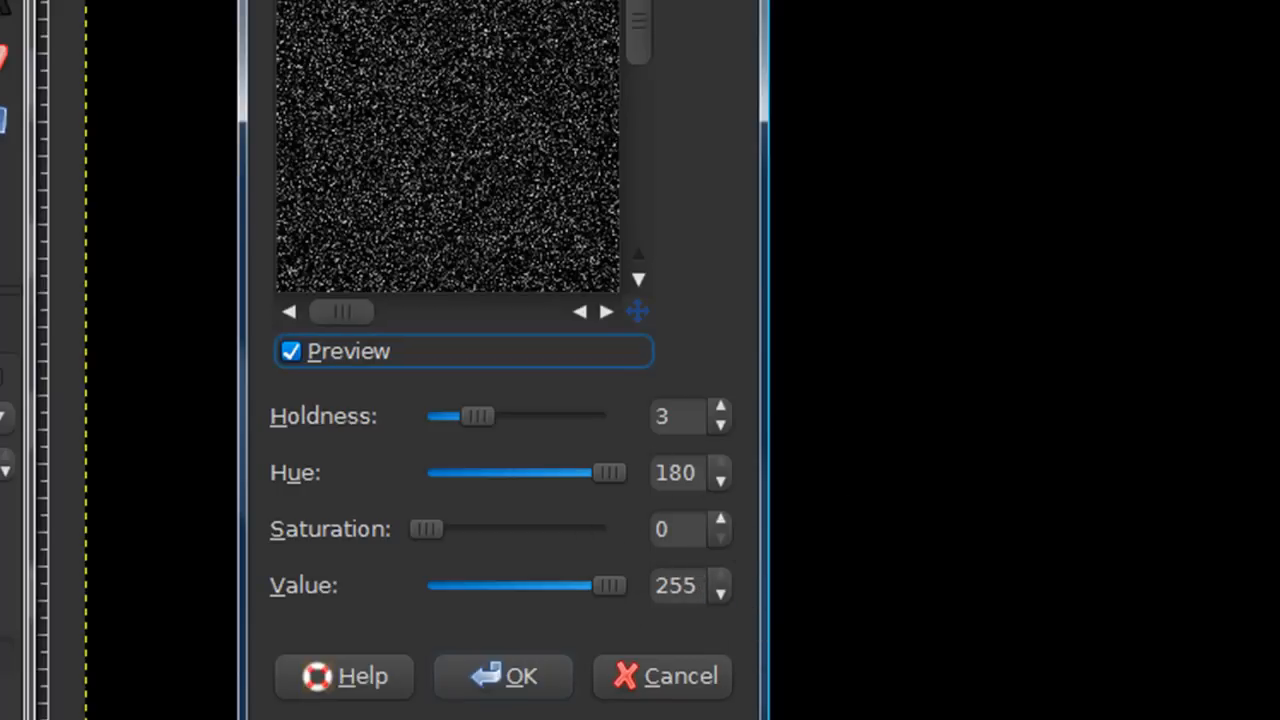
pyautogui.click(514, 682)
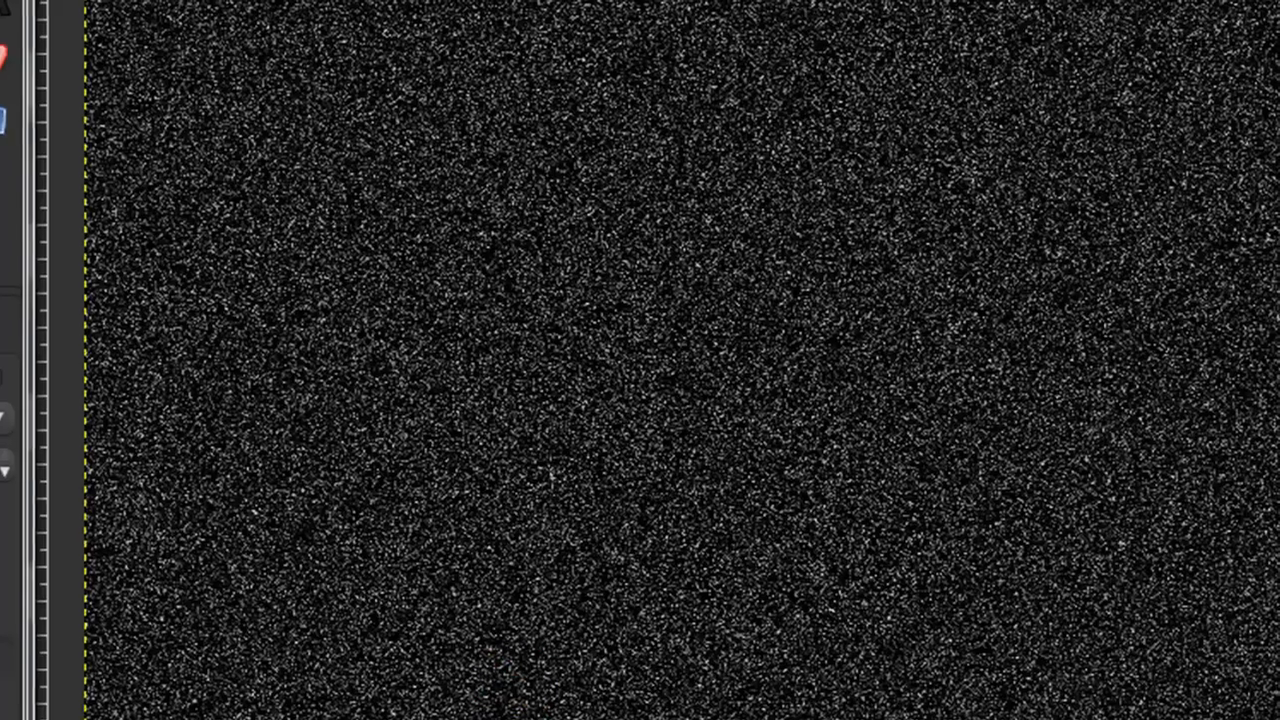
# Apply a Gaussian Blur to the noise layer
pyautogui.click(124, 5)
pyautogui.moveTo(205, 208)
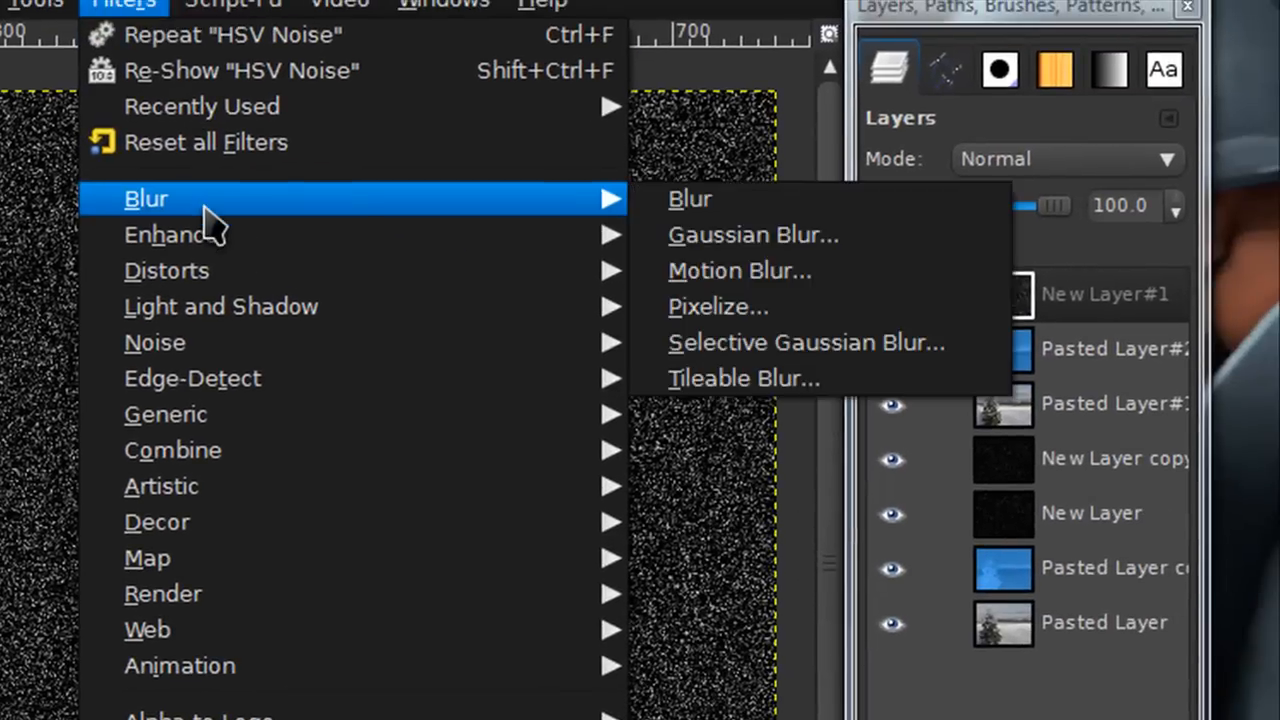
pyautogui.click(668, 235)
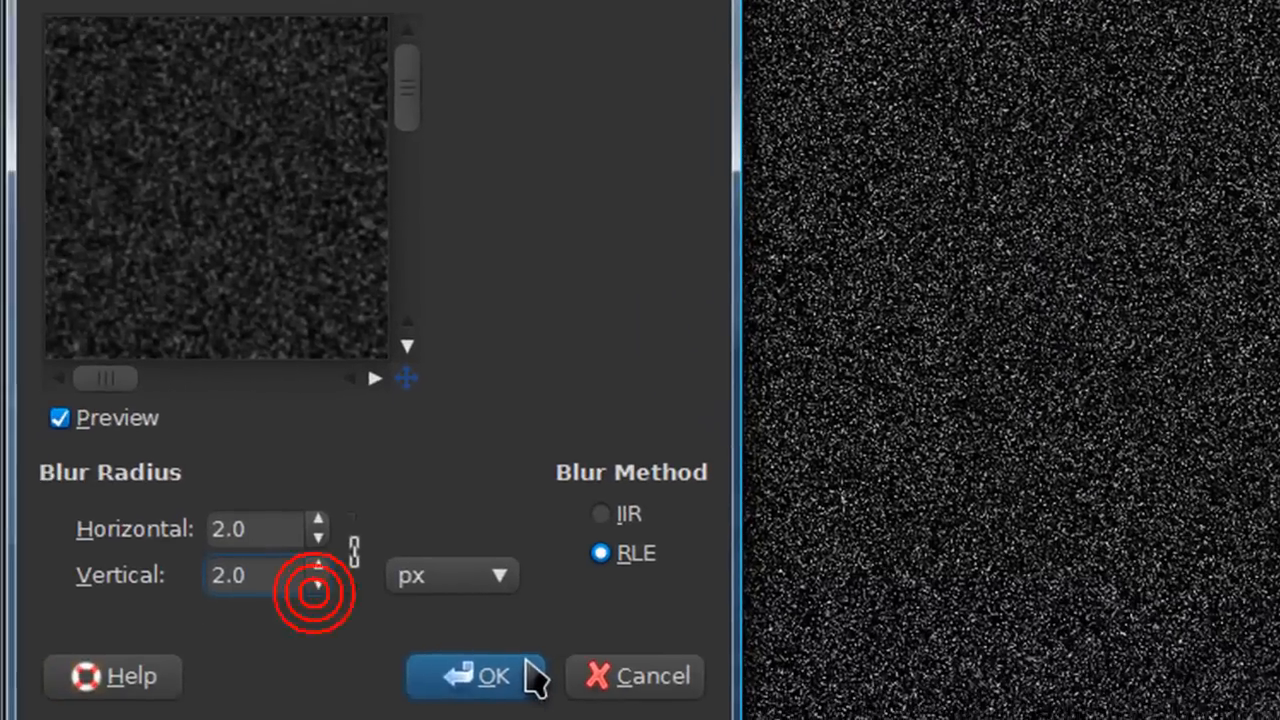
pyautogui.click(531, 677)
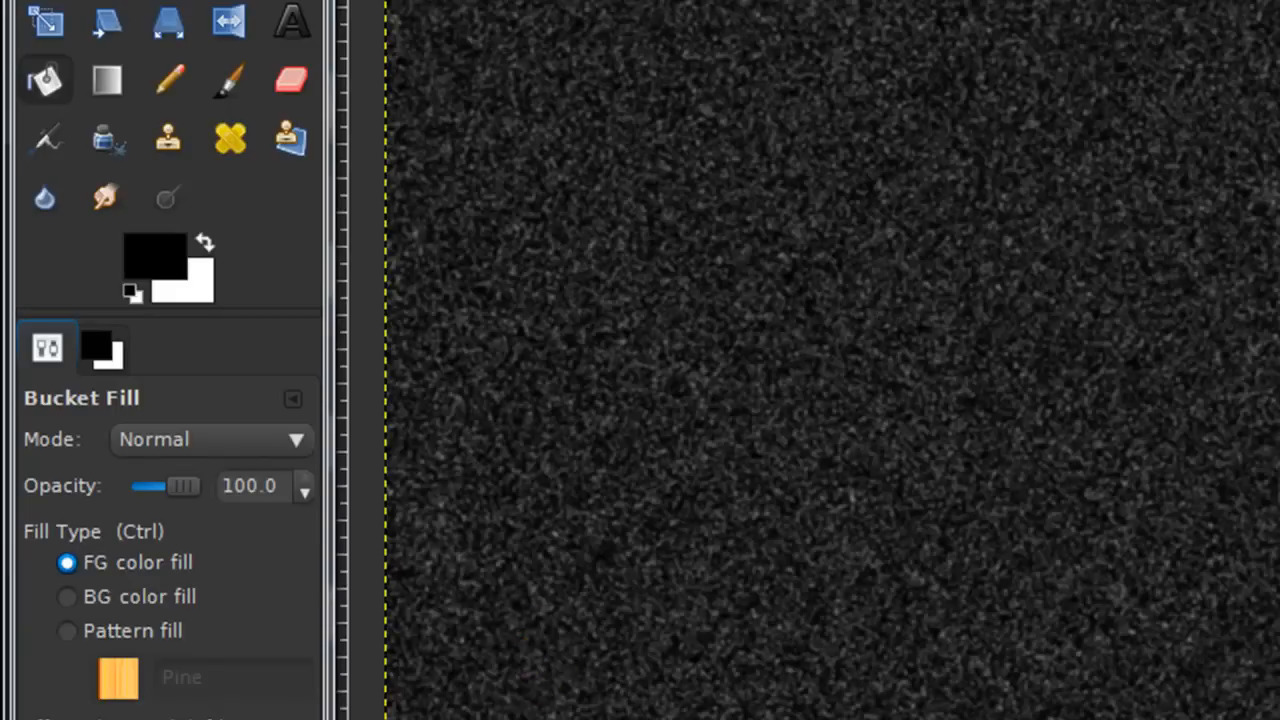
# Adjust the noise layer's Levels to input black 45, gamma 1.82 and white 179
pyautogui.click(580, 3)
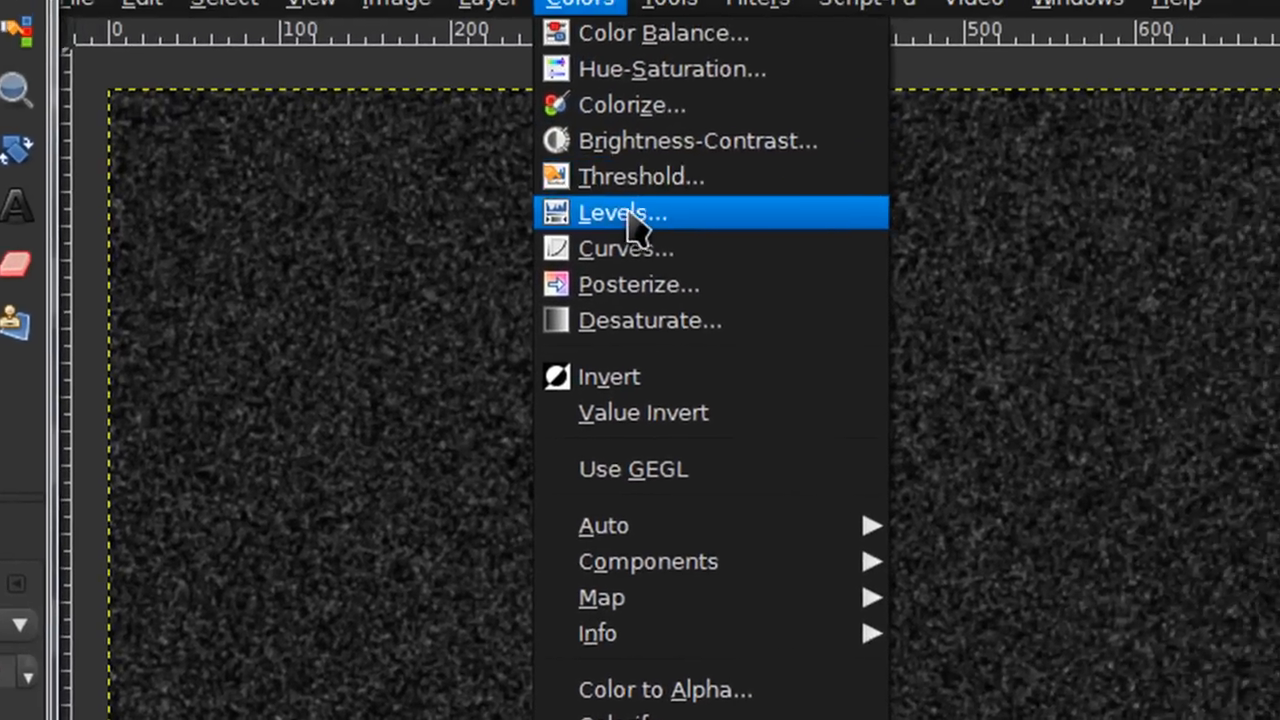
pyautogui.click(626, 216)
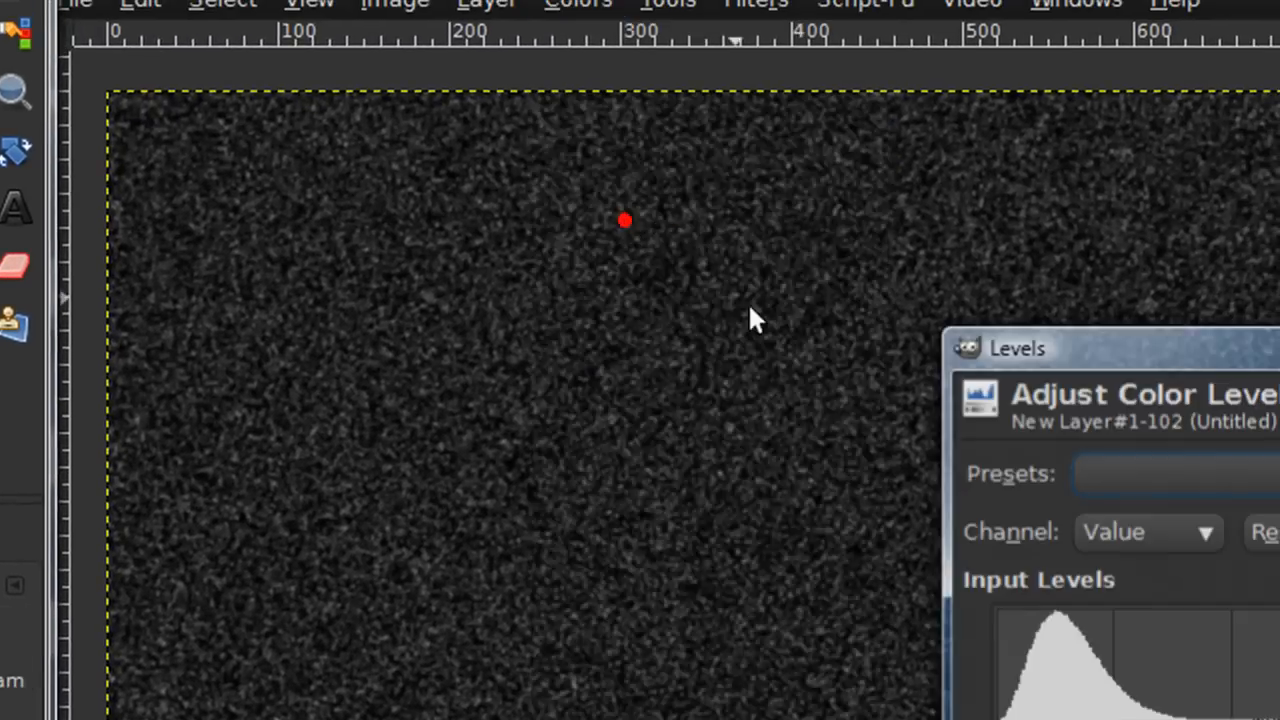
pyautogui.moveTo(1013, 719); pyautogui.dragTo(1104, 719)
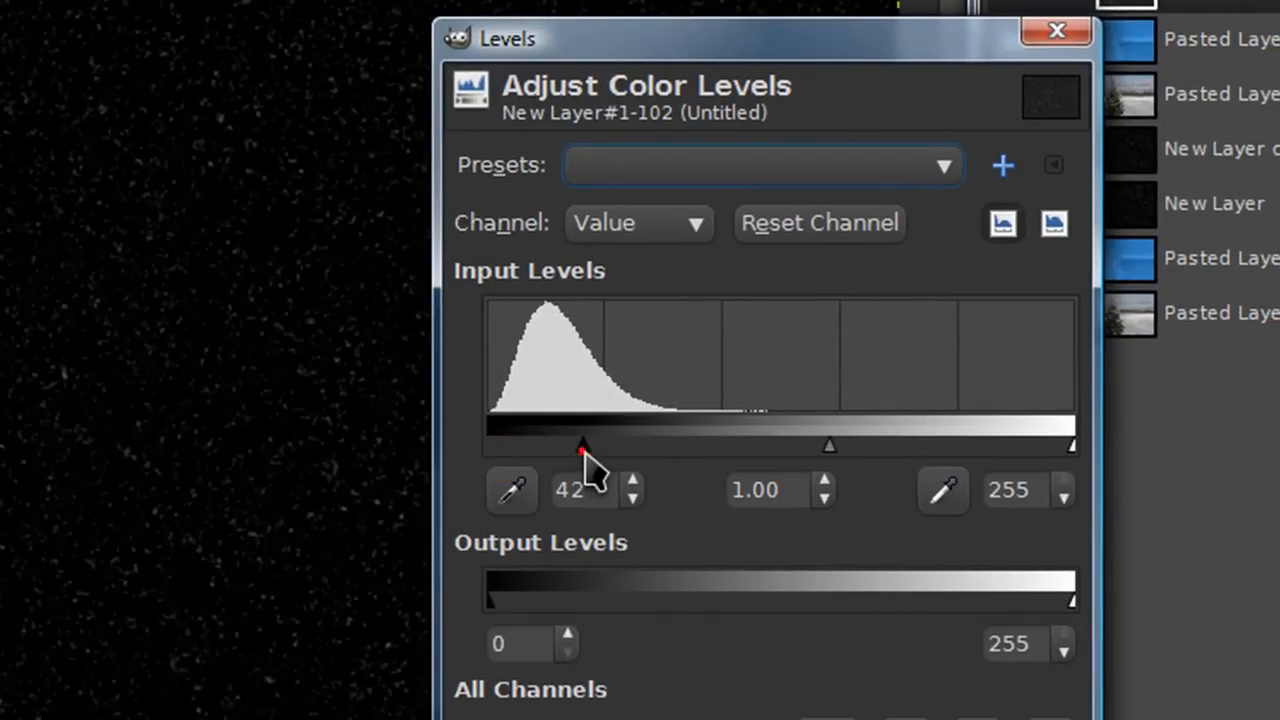
pyautogui.moveTo(586, 452)
pyautogui.mouseDown()
pyautogui.moveTo(569, 455)
pyautogui.moveTo(598, 455)
pyautogui.mouseUp()
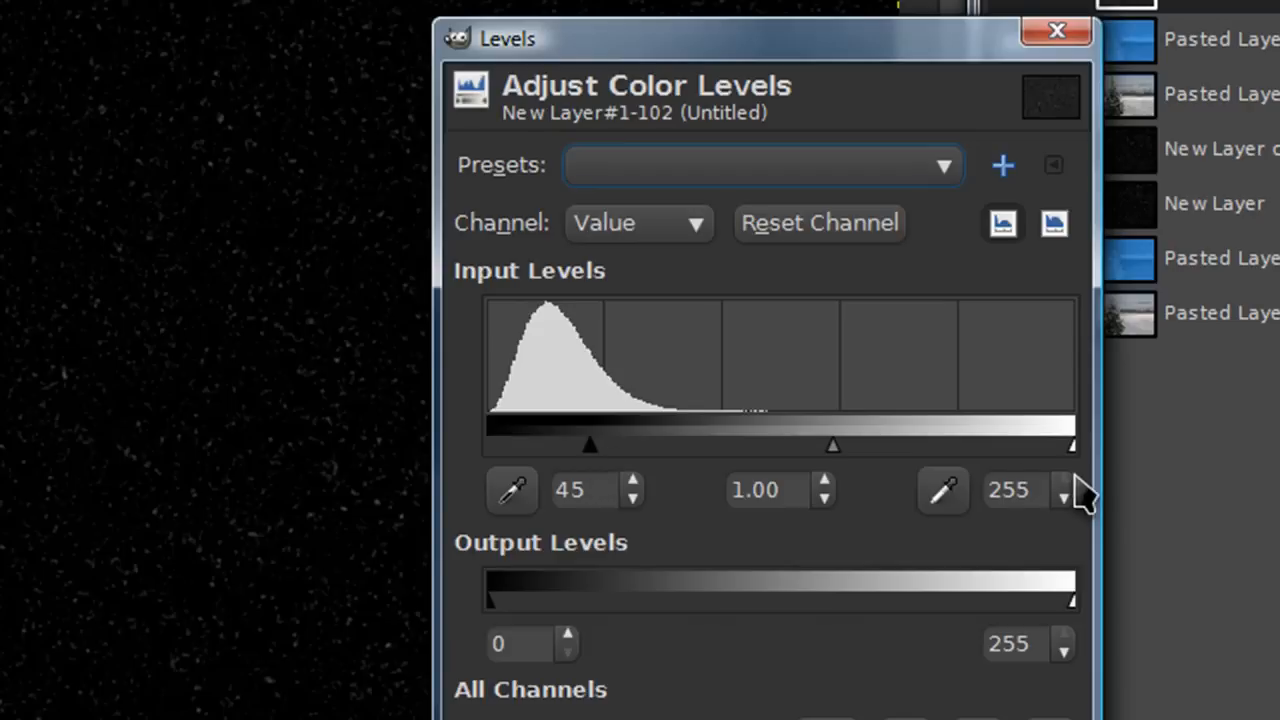
pyautogui.moveTo(833, 447); pyautogui.dragTo(766, 447)
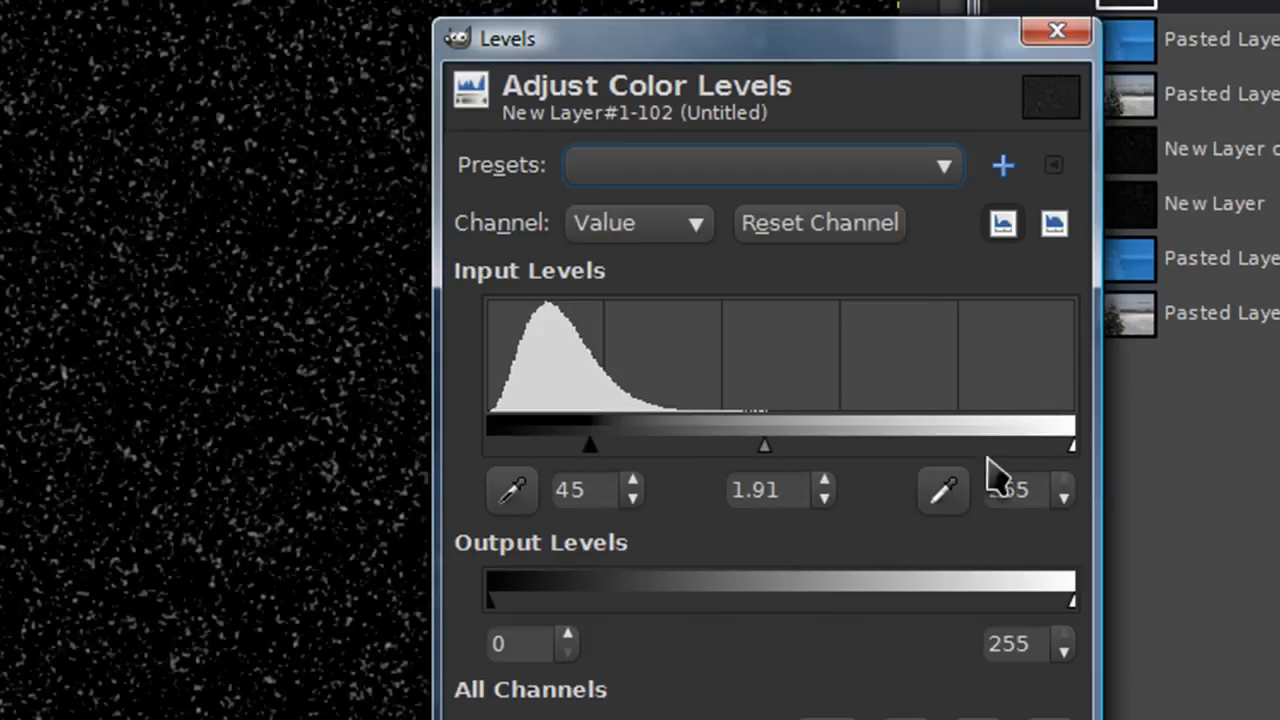
pyautogui.moveTo(1070, 448); pyautogui.dragTo(900, 452)
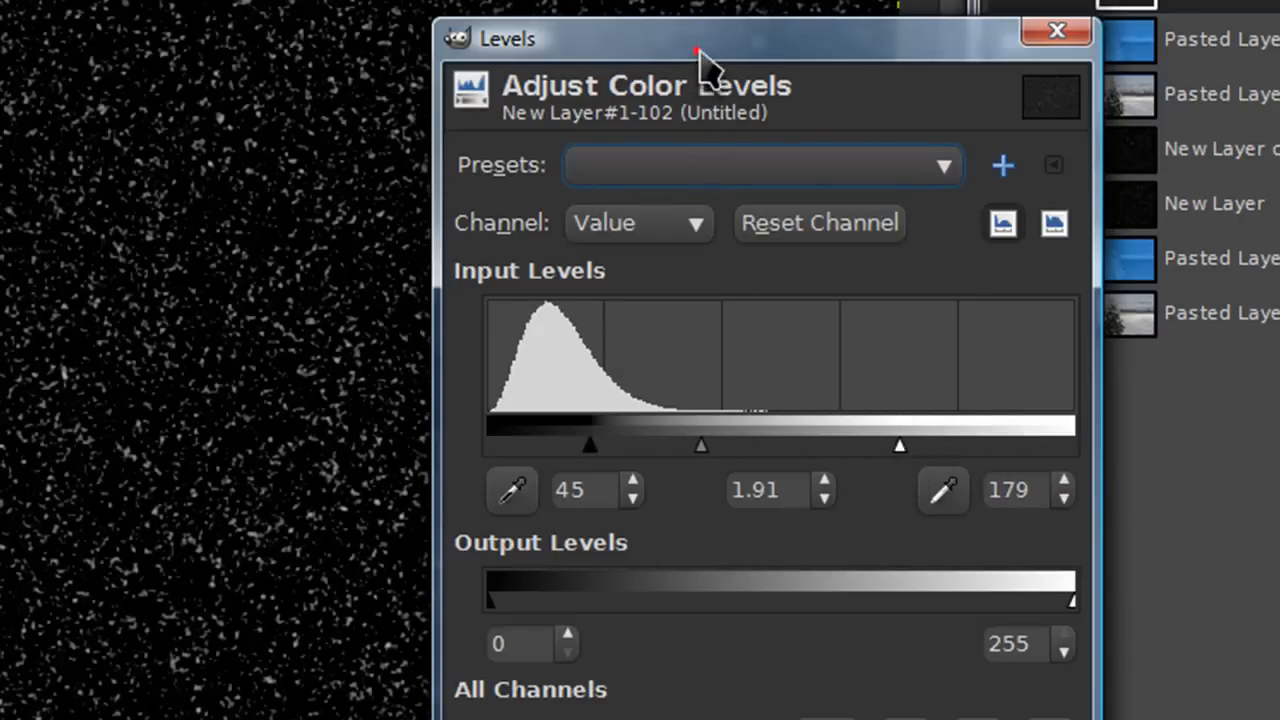
pyautogui.moveTo(700, 50); pyautogui.dragTo(668, 0)
pyautogui.moveTo(669, 380)
pyautogui.mouseDown()
pyautogui.moveTo(697, 391)
pyautogui.moveTo(680, 391)
pyautogui.mouseUp()
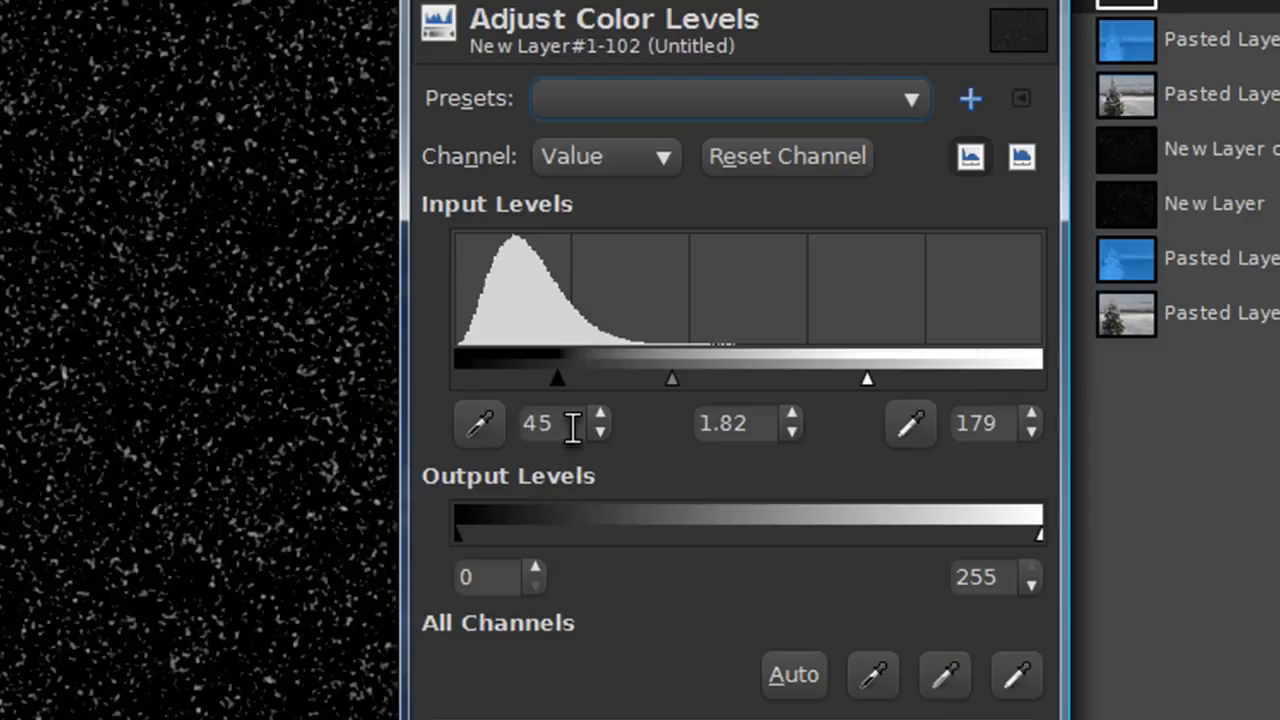
pyautogui.click(495, 432)
pyautogui.click(808, 719)
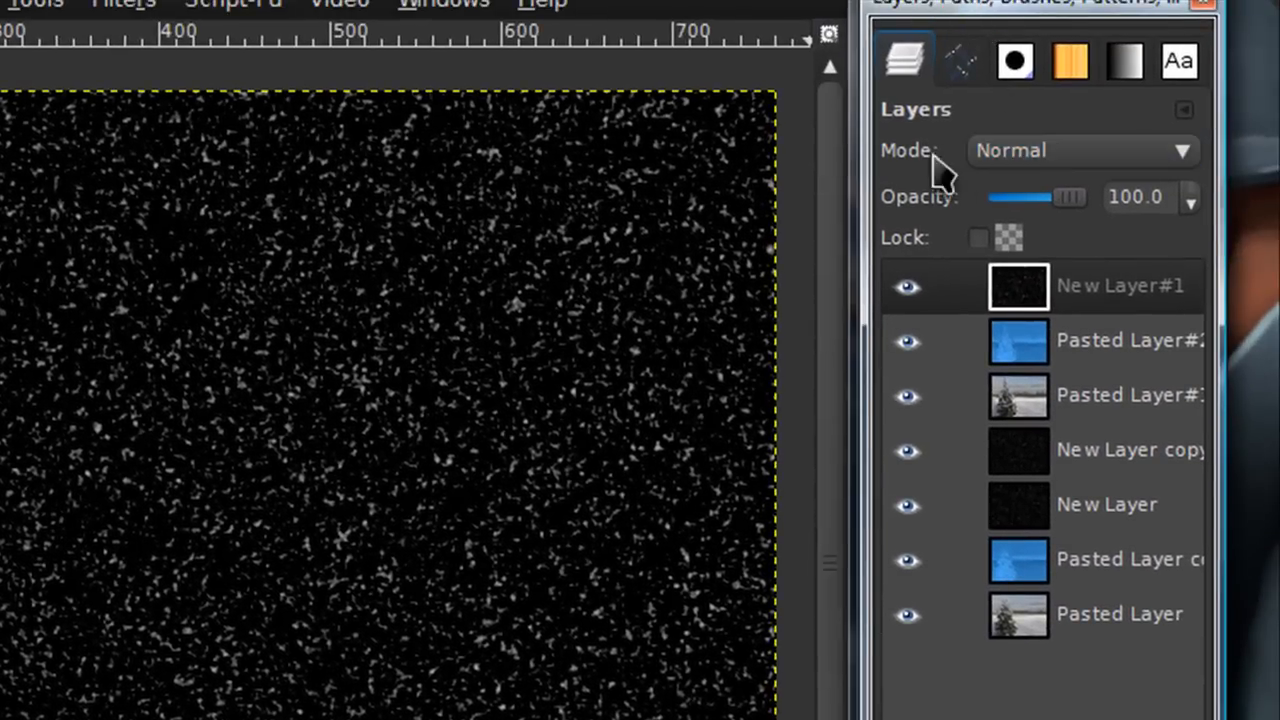
# Set the noise layer's blending mode to Screen
pyautogui.click(1062, 152)
pyautogui.click(1055, 352)
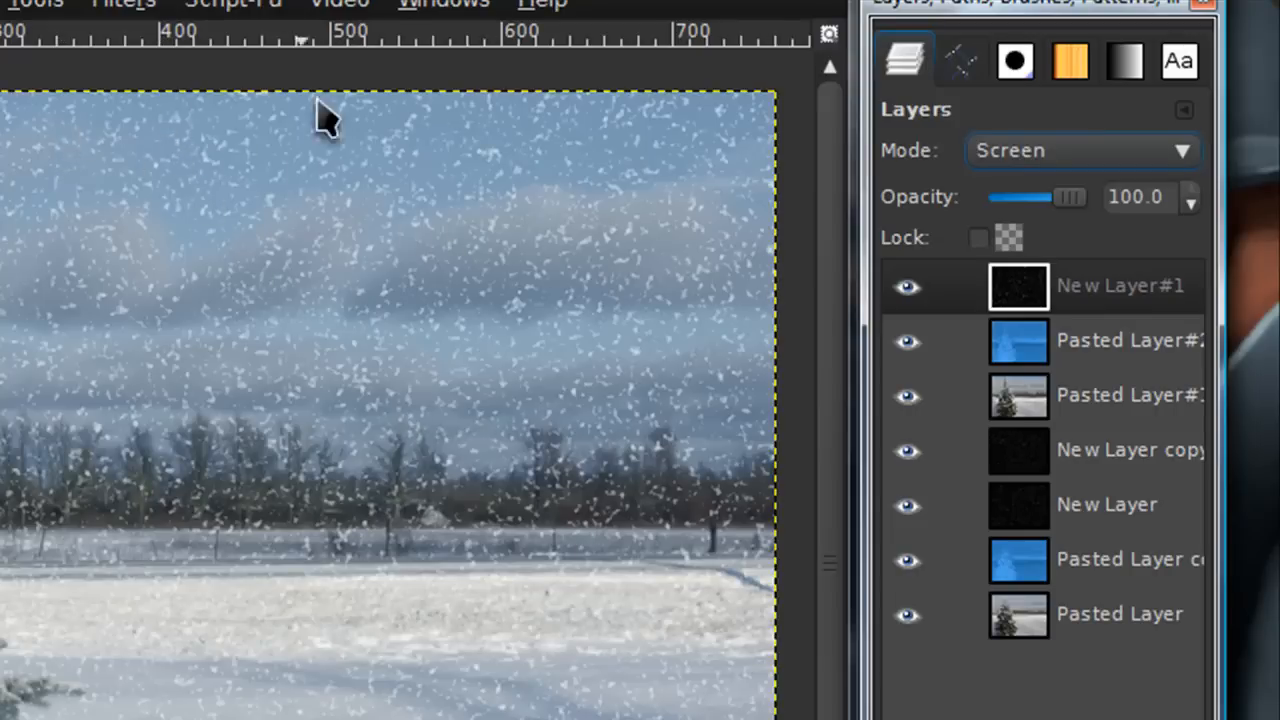
# Apply a linear Motion Blur to the snow layer with length 4 and angle 229
pyautogui.click(124, 4)
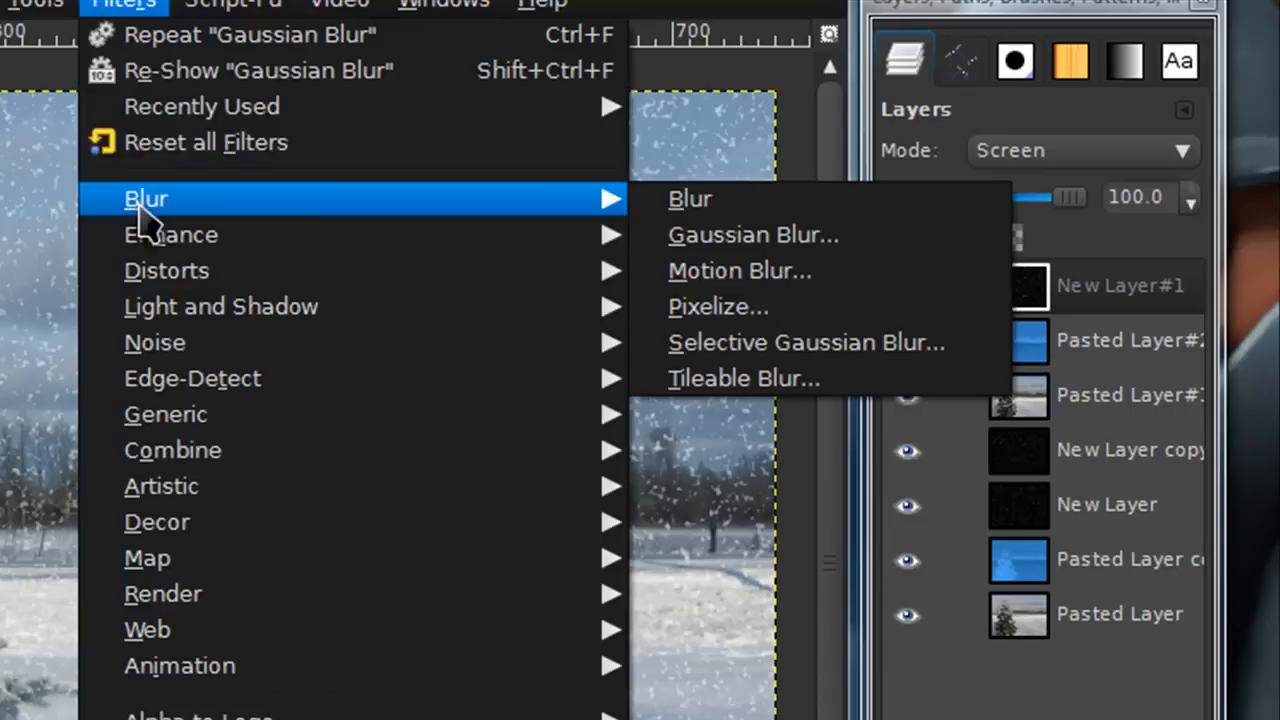
pyautogui.click(738, 280)
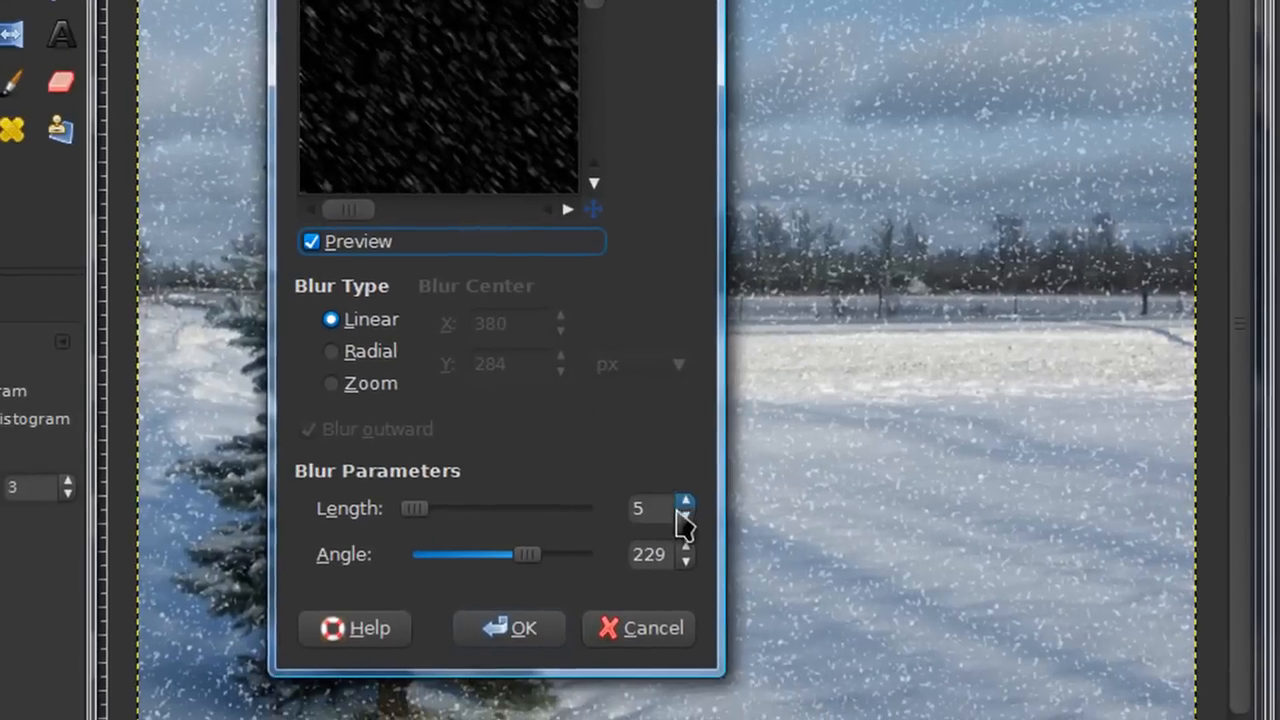
pyautogui.click(685, 515)
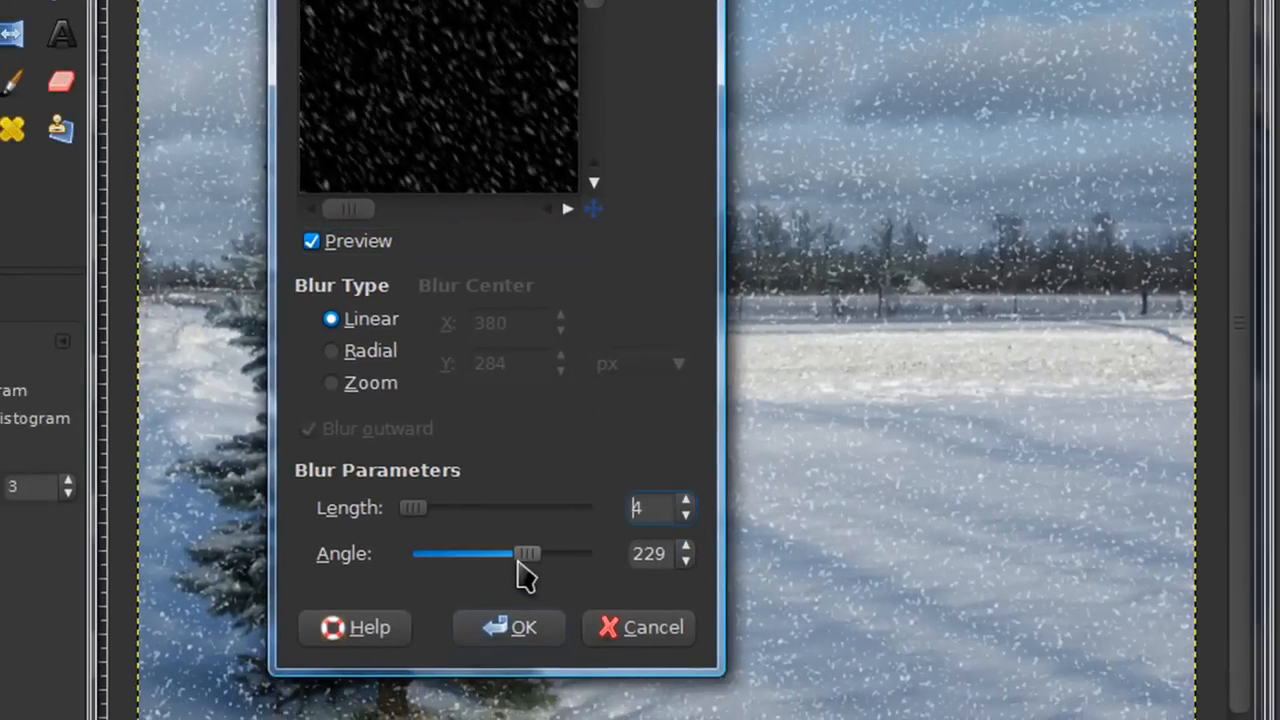
pyautogui.moveTo(527, 573)
pyautogui.mouseDown()
pyautogui.moveTo(511, 568)
pyautogui.moveTo(524, 571)
pyautogui.mouseUp()
pyautogui.click(530, 615)
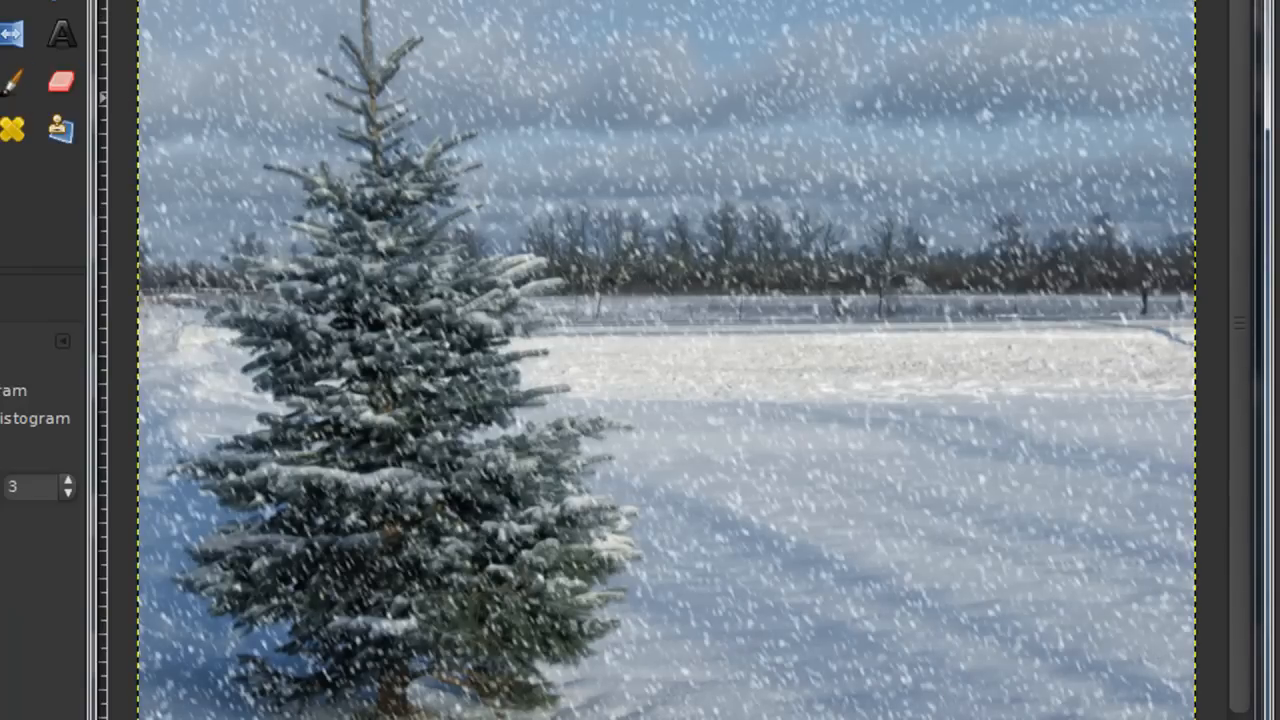
# Scale the snow layer to 200 percent with the aspect ratio linked
pyautogui.hotkey('shift', 't')
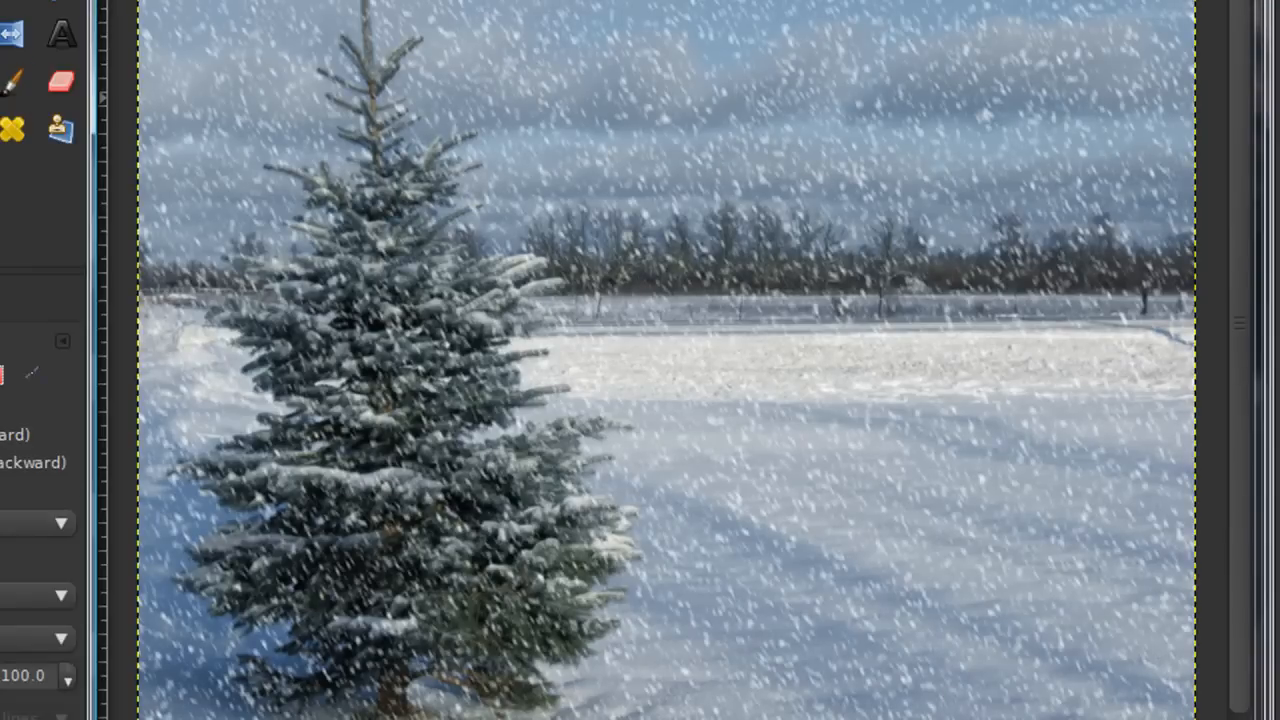
pyautogui.click(572, 301)
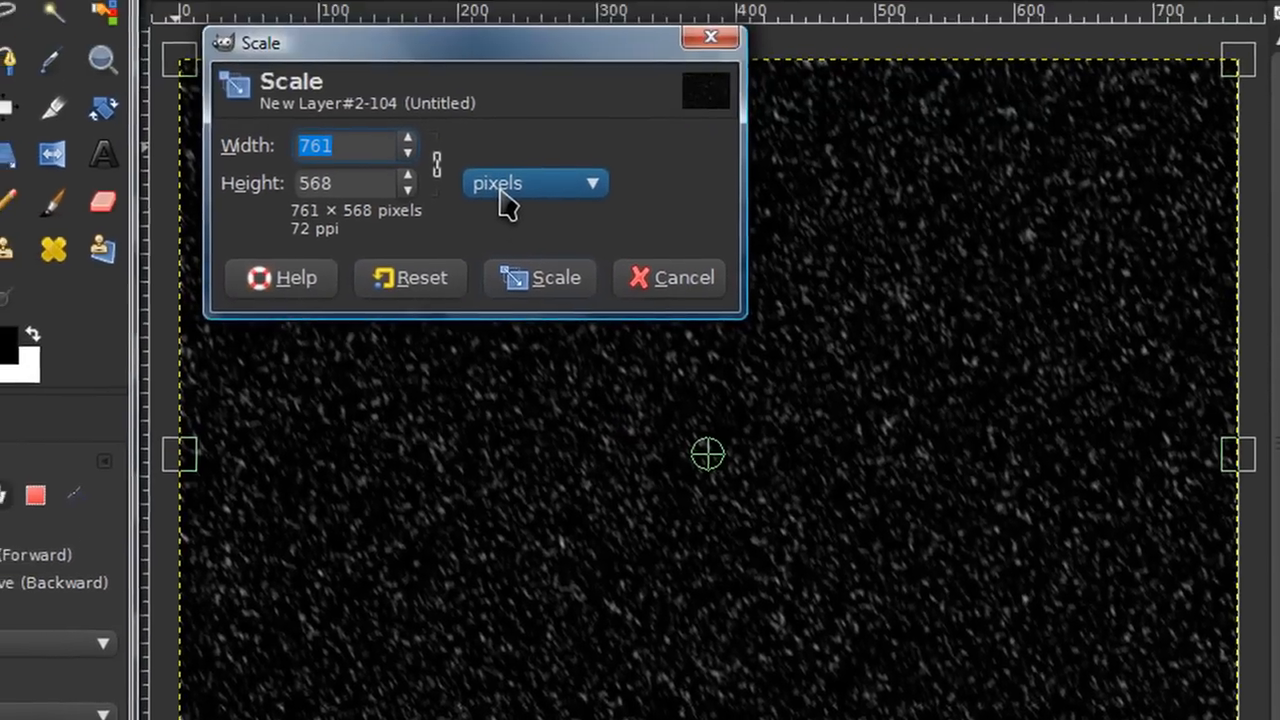
pyautogui.click(462, 88)
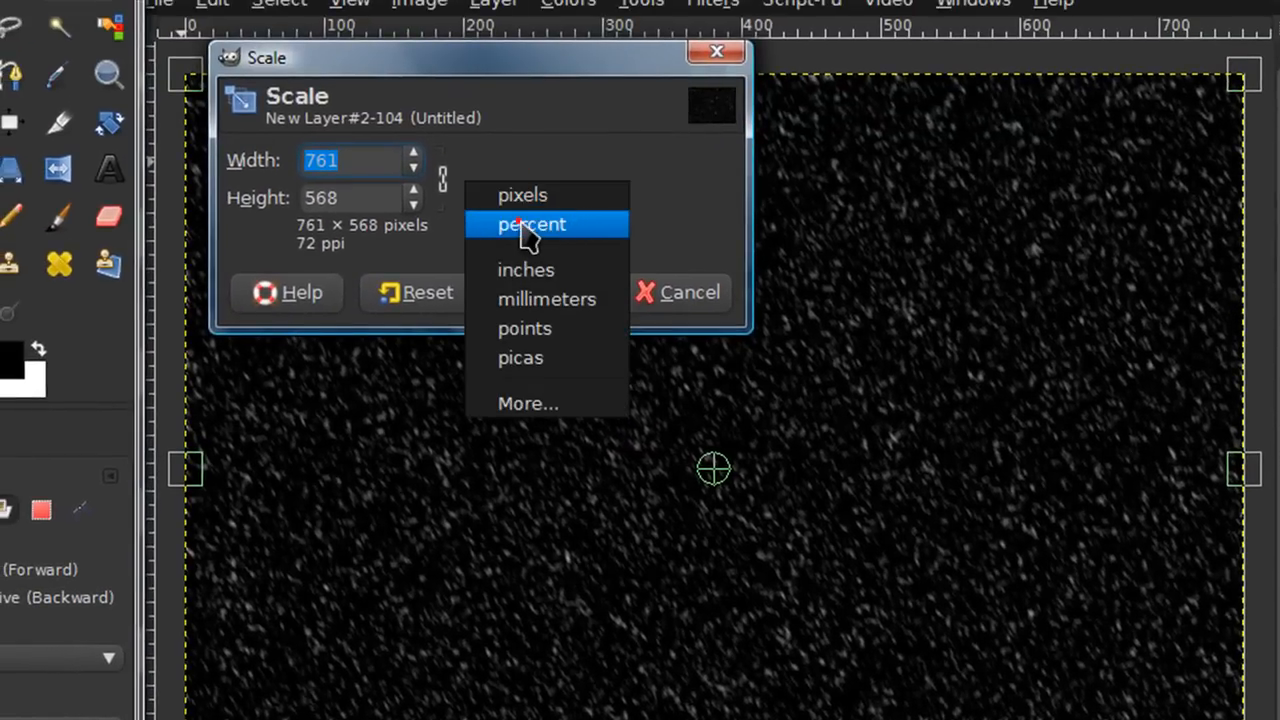
pyautogui.click(530, 225)
pyautogui.click(443, 185)
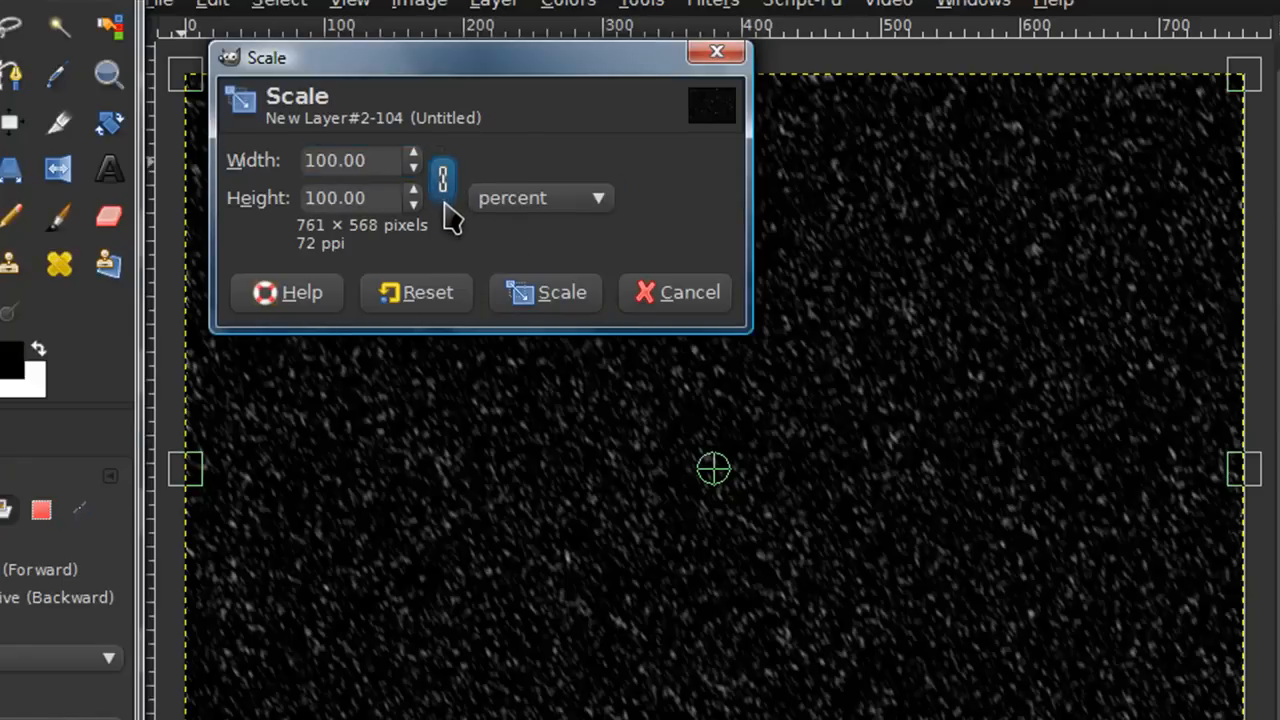
pyautogui.click(387, 160)
pyautogui.doubleClick(387, 160)
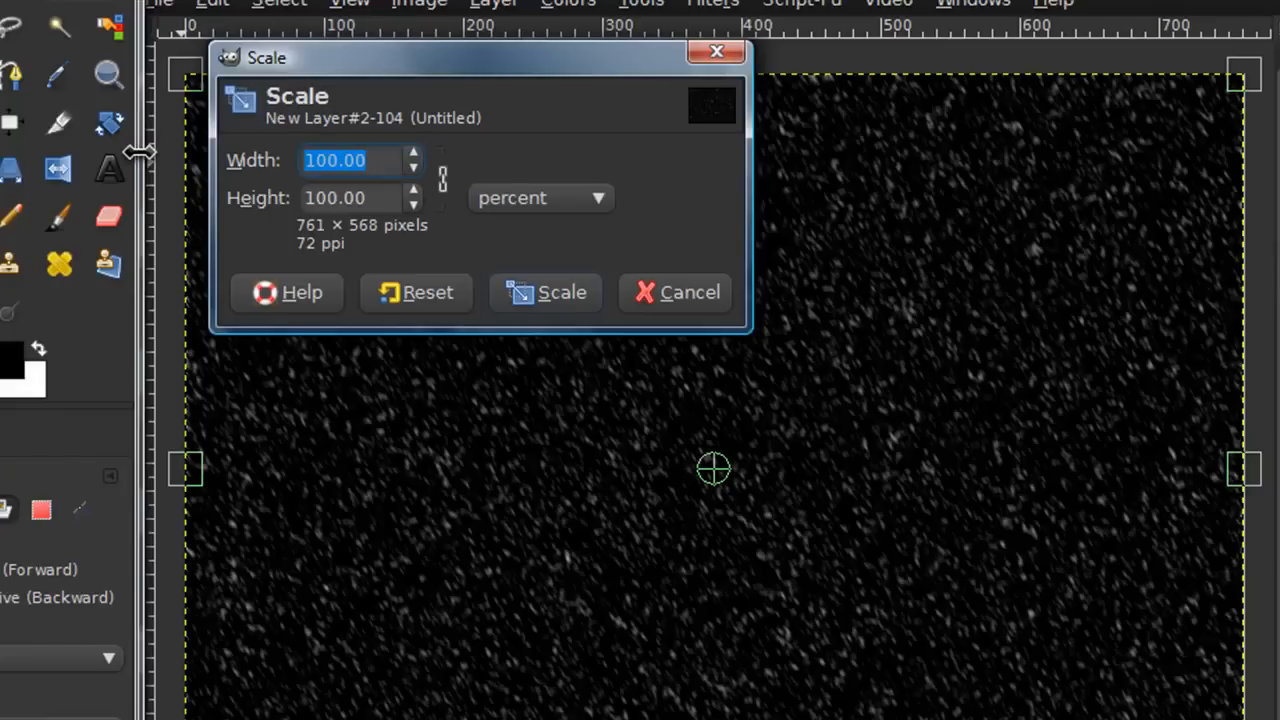
pyautogui.write('200')
pyautogui.press('Return')
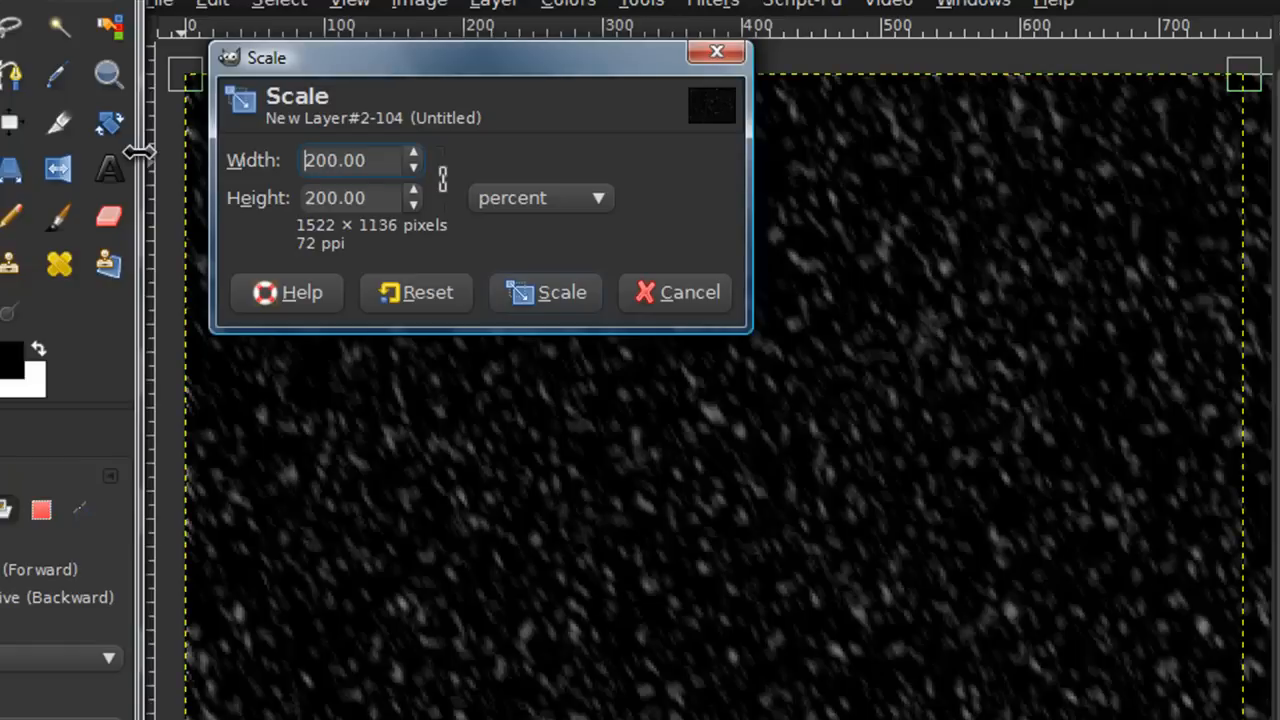
pyautogui.click(583, 294)
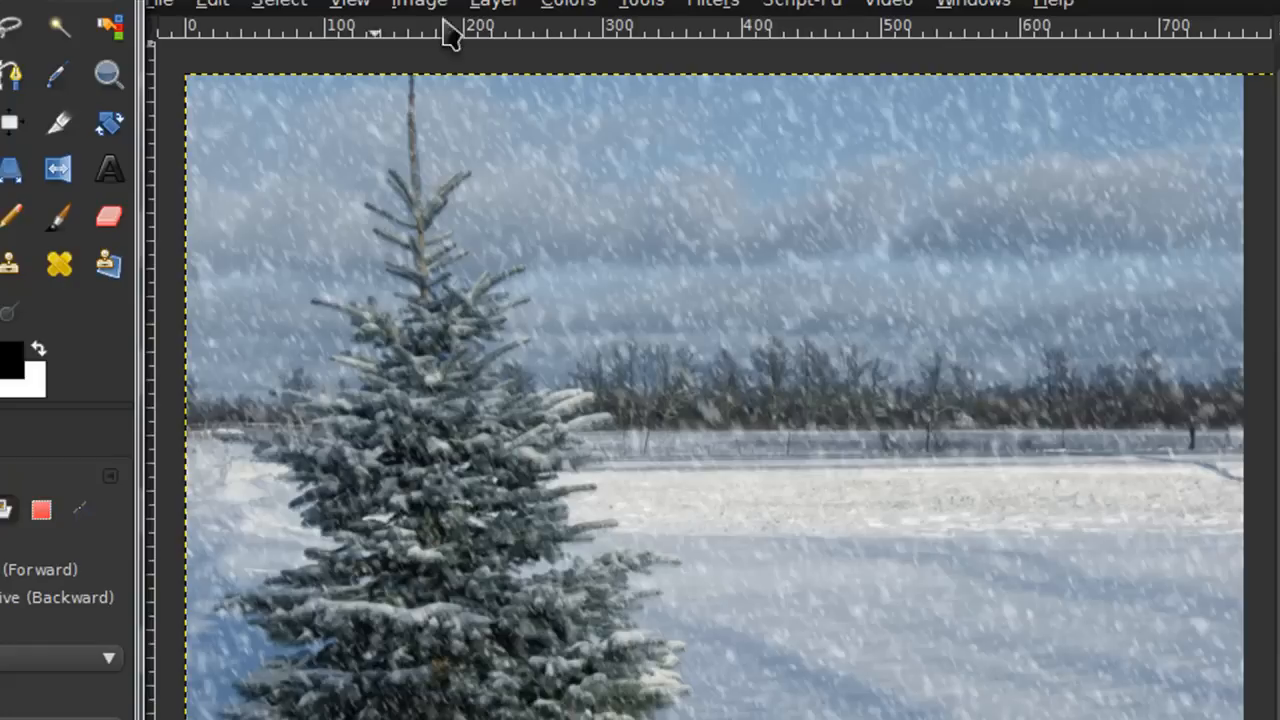
# Rotate the snow layer 180°
pyautogui.click(494, 4)
pyautogui.moveTo(618, 312)
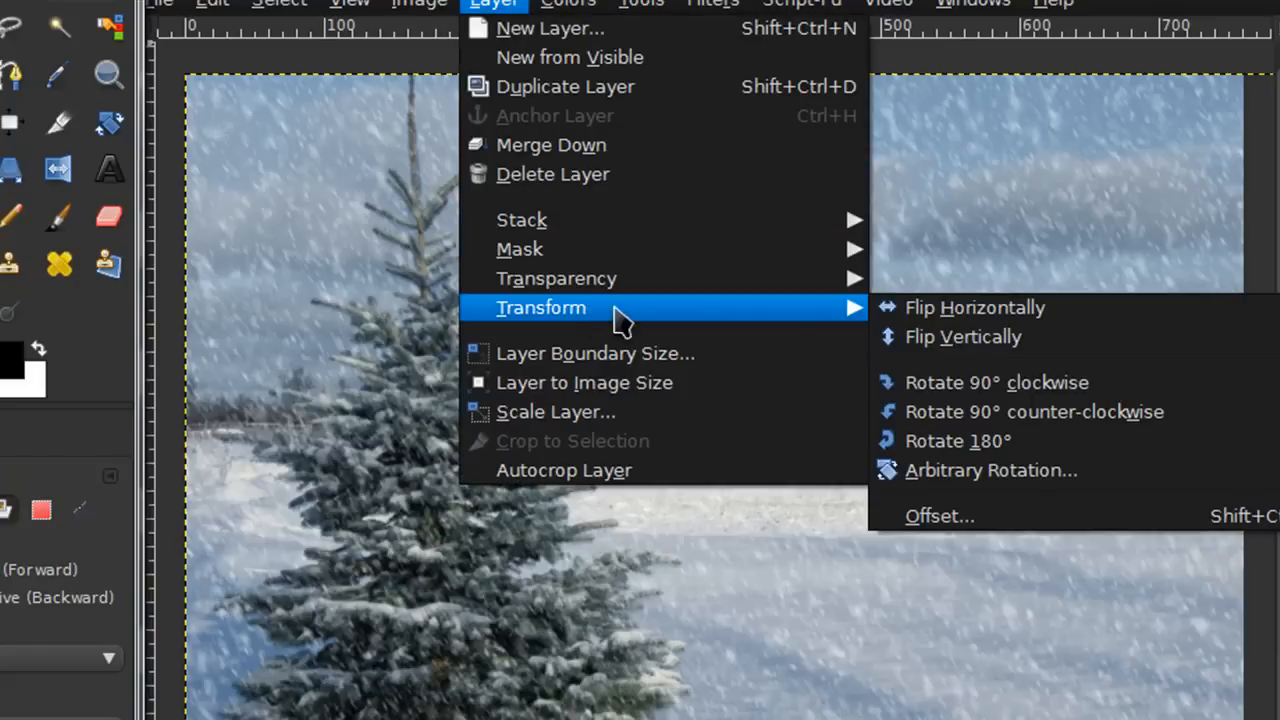
pyautogui.click(920, 440)
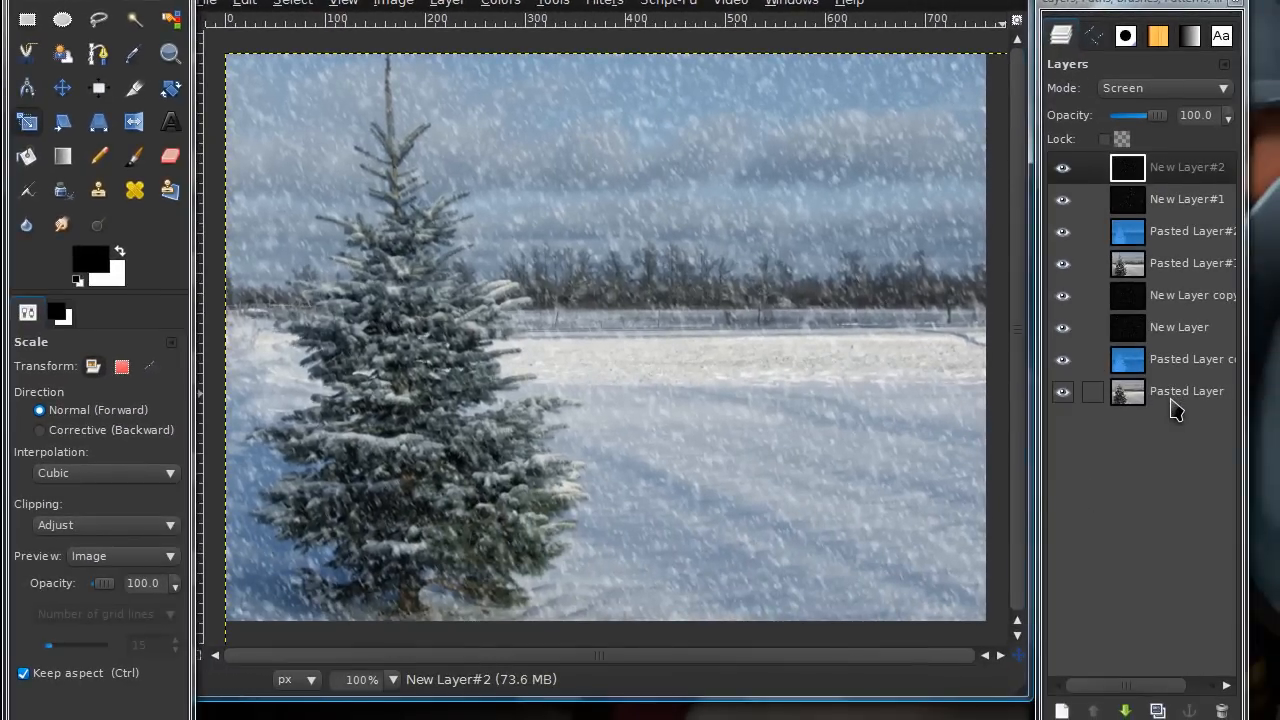
# Select the bottom Pasted Layer
pyautogui.click(1175, 400)
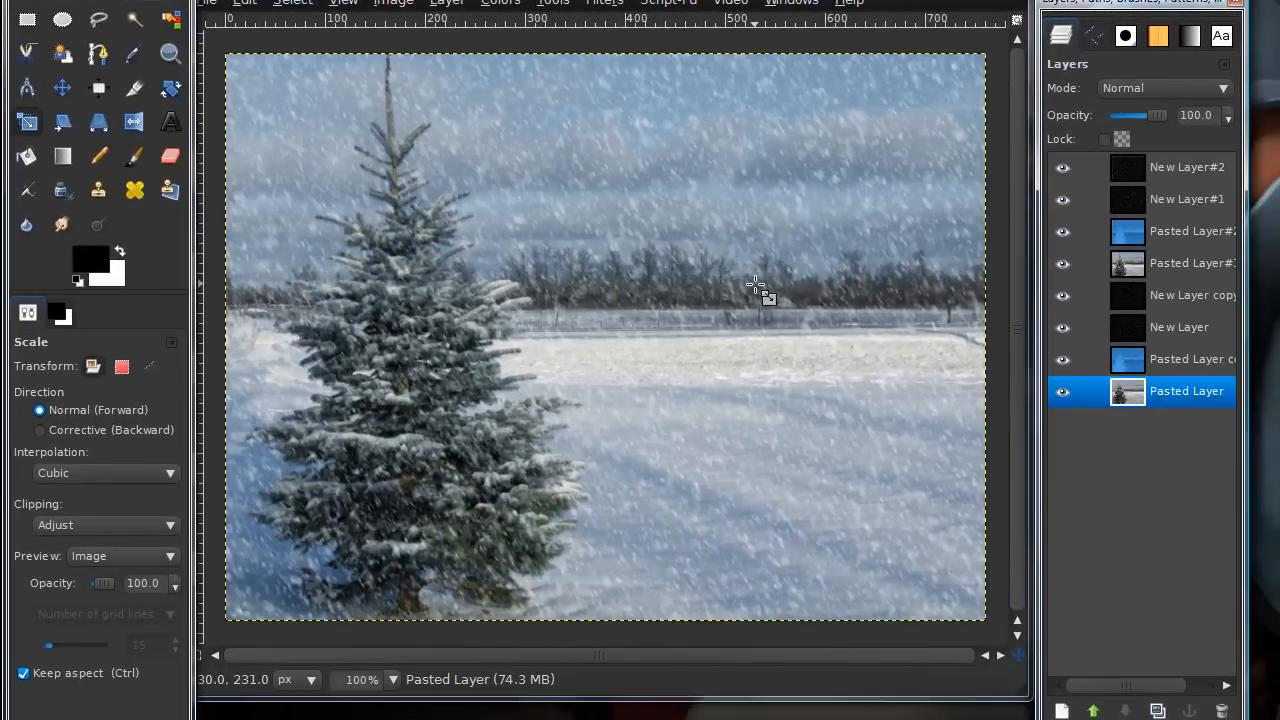